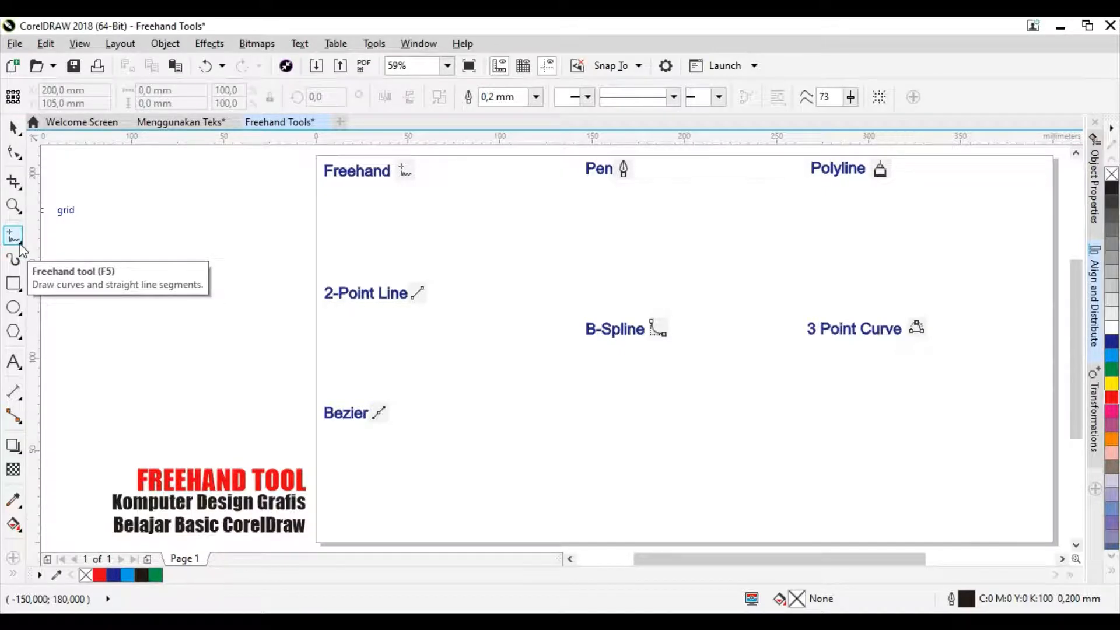
# Step: Draw a handwritten, signature-like curve with the Freehand tool, about 103 × 45 mm, below the Freehand heading
pyautogui.click(20, 242)
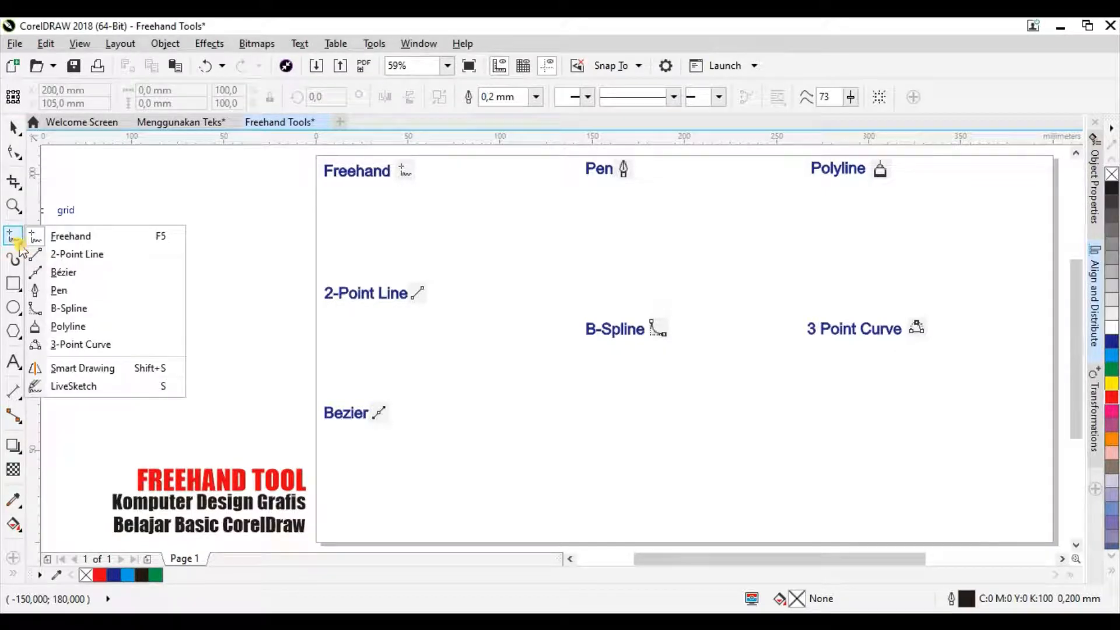
pyautogui.click(73, 239)
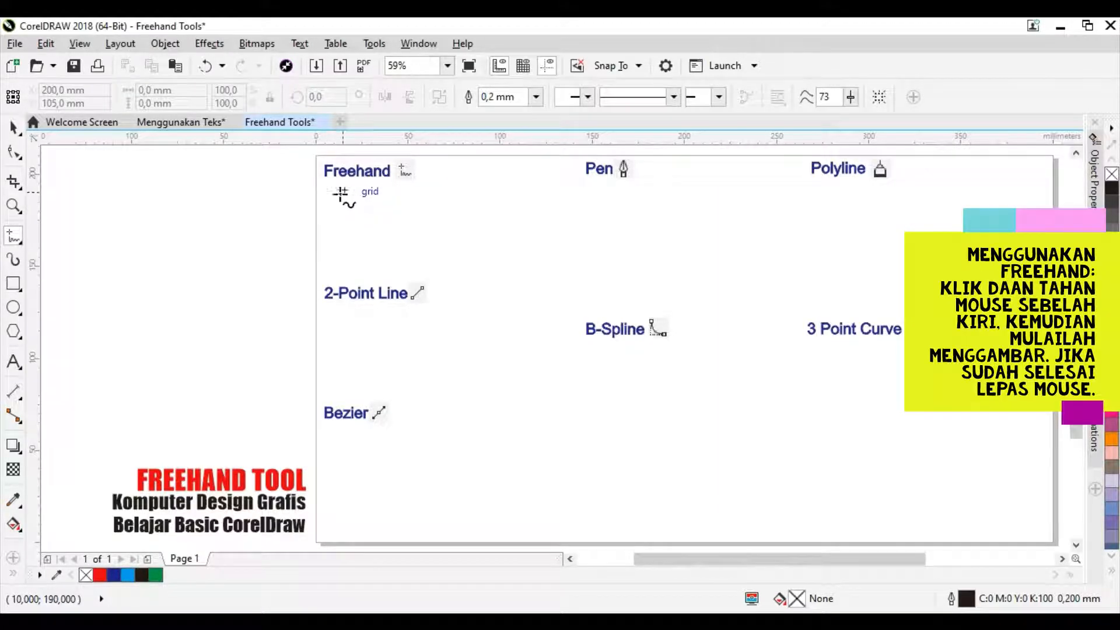
pyautogui.moveTo(354, 192)
pyautogui.mouseDown()
pyautogui.moveTo(351, 224)
pyautogui.moveTo(331, 243)
pyautogui.moveTo(347, 252)
pyautogui.moveTo(385, 215)
pyautogui.moveTo(403, 232)
pyautogui.moveTo(412, 215)
pyautogui.moveTo(443, 245)
pyautogui.moveTo(462, 194)
pyautogui.moveTo(450, 223)
pyautogui.moveTo(455, 242)
pyautogui.moveTo(470, 243)
pyautogui.moveTo(502, 204)
pyautogui.moveTo(504, 224)
pyautogui.moveTo(493, 225)
pyautogui.moveTo(483, 196)
pyautogui.moveTo(518, 191)
pyautogui.moveTo(517, 244)
pyautogui.moveTo(516, 232)
pyautogui.moveTo(485, 259)
pyautogui.moveTo(371, 266)
pyautogui.mouseUp()
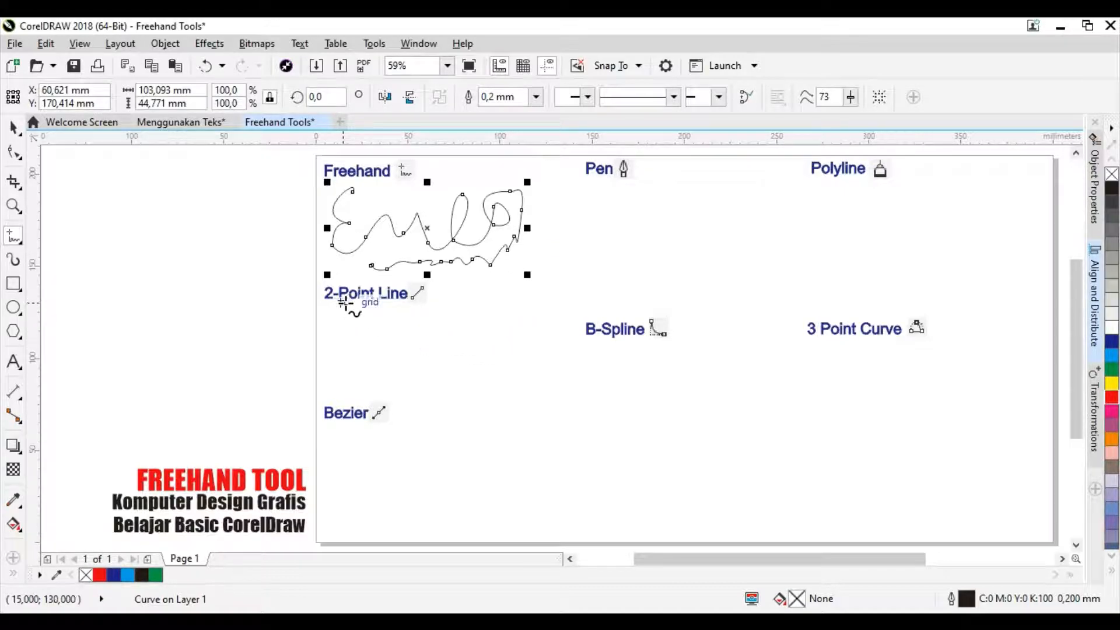
# Step: Draw a connected two-peak zigzag with a flat base using the 2-Point Line tool, about 100 × 40 mm, below its heading
pyautogui.click(18, 240)
pyautogui.click(14, 239)
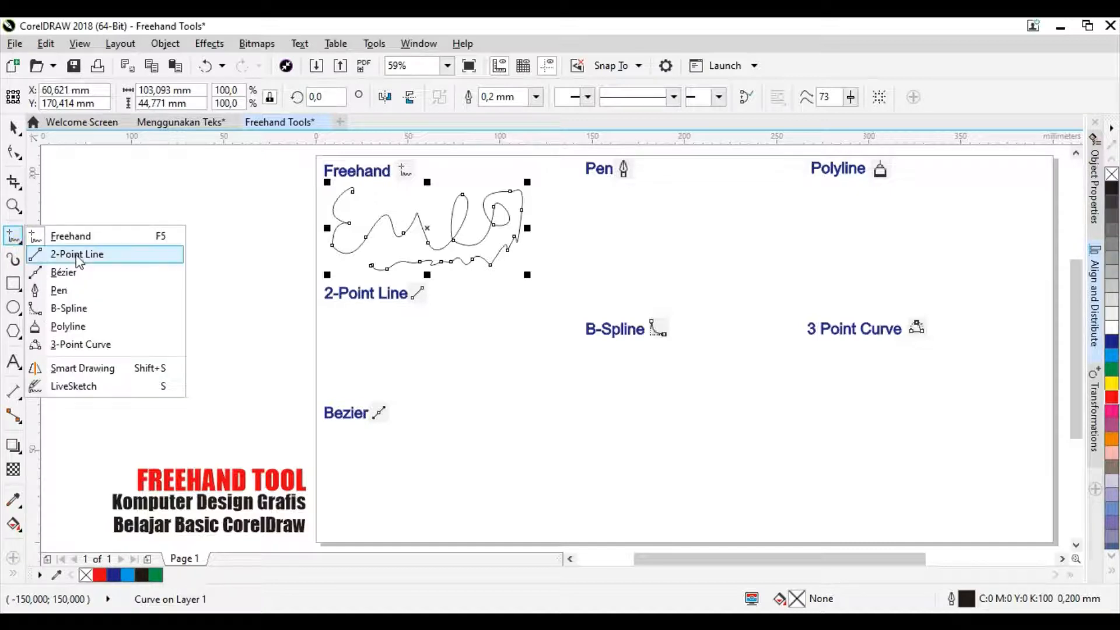
pyautogui.click(78, 254)
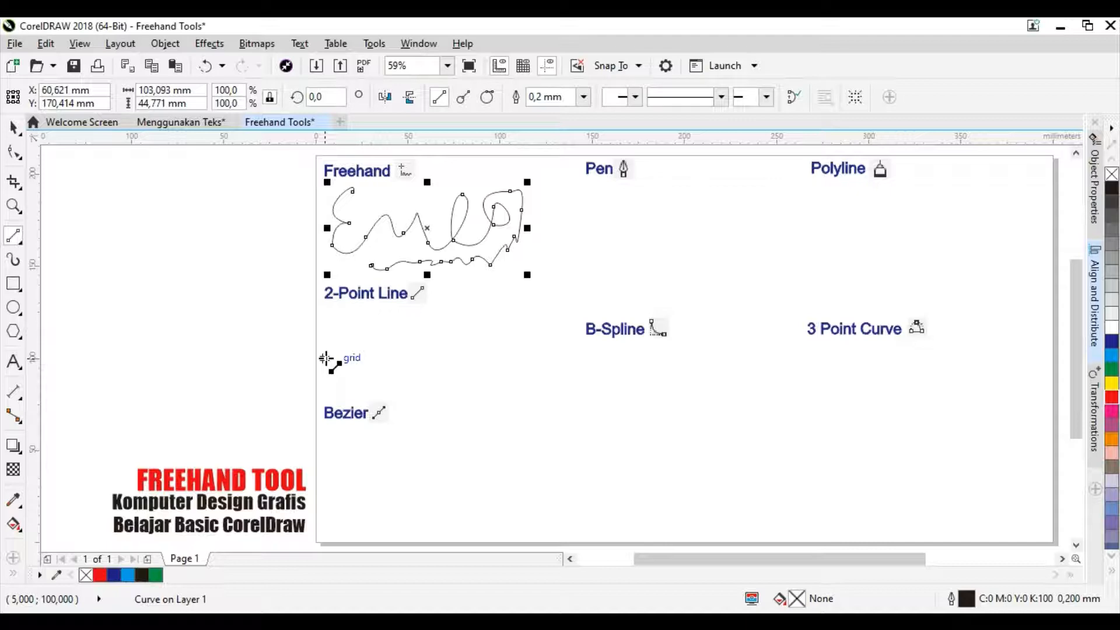
pyautogui.moveTo(325, 357); pyautogui.dragTo(371, 312)
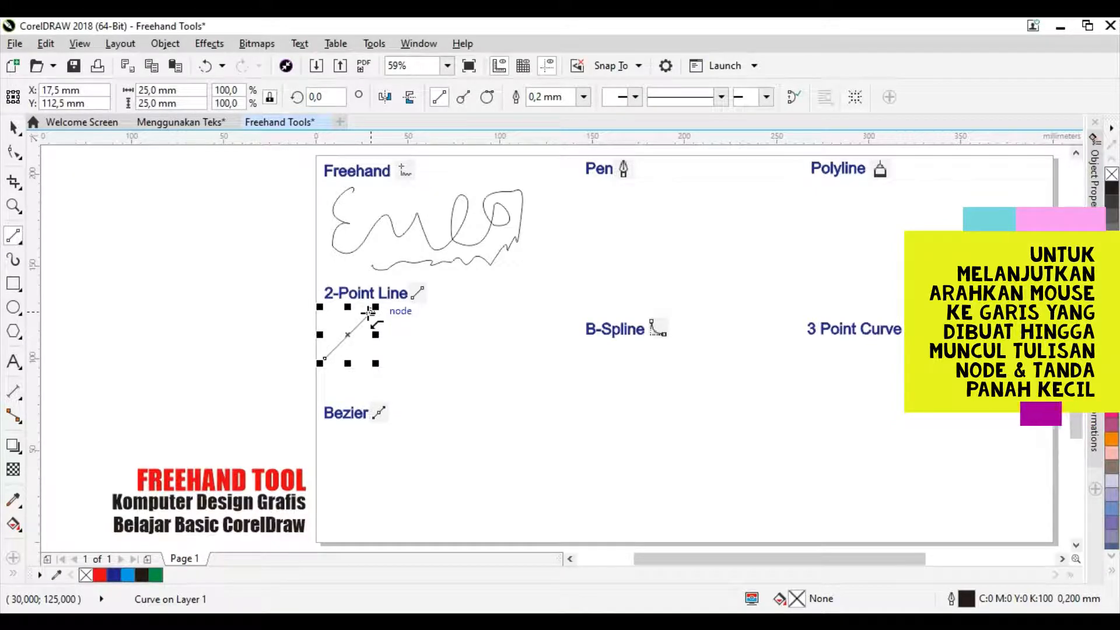
pyautogui.moveTo(369, 312); pyautogui.dragTo(419, 369)
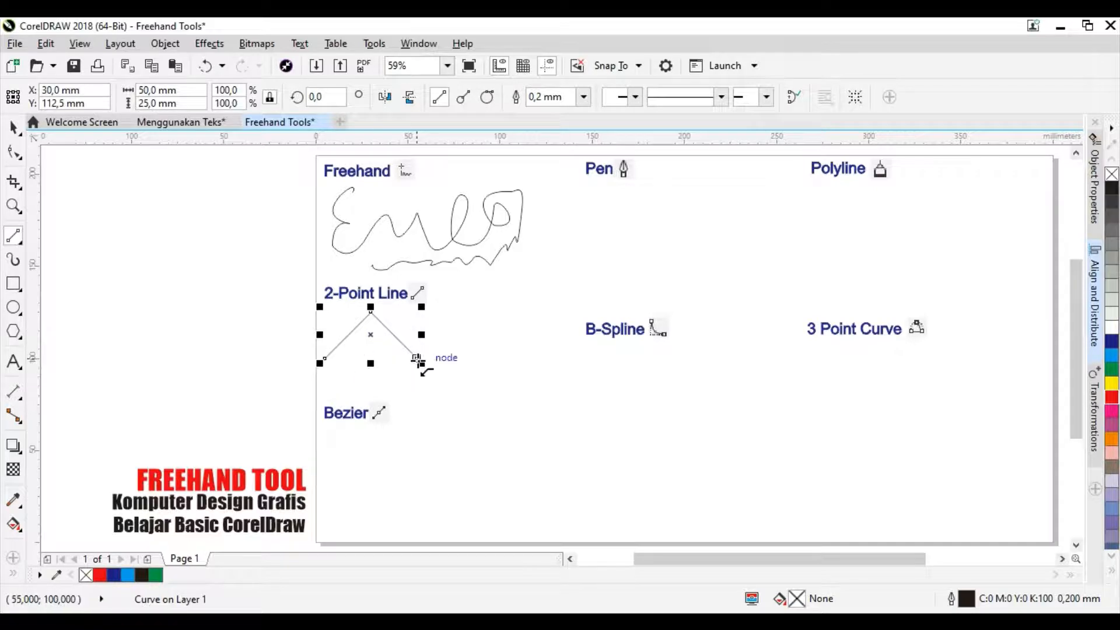
pyautogui.moveTo(421, 364); pyautogui.dragTo(325, 386)
pyautogui.click(13, 127)
pyautogui.click(225, 313)
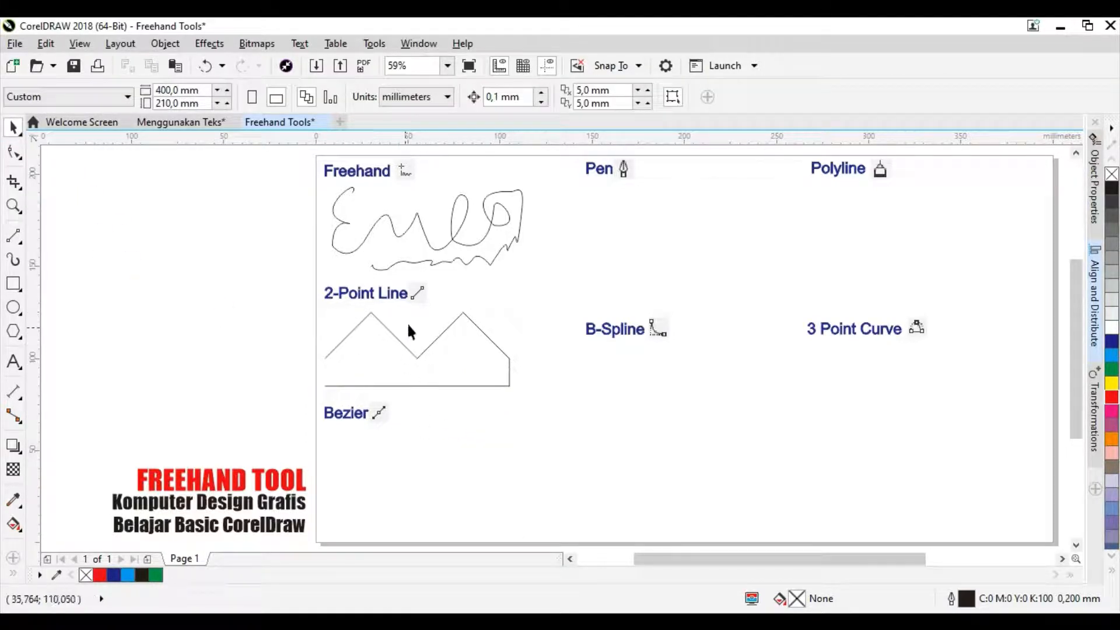
# Step: Try to fill the open two-peak shape with dark blue
pyautogui.click(502, 354)
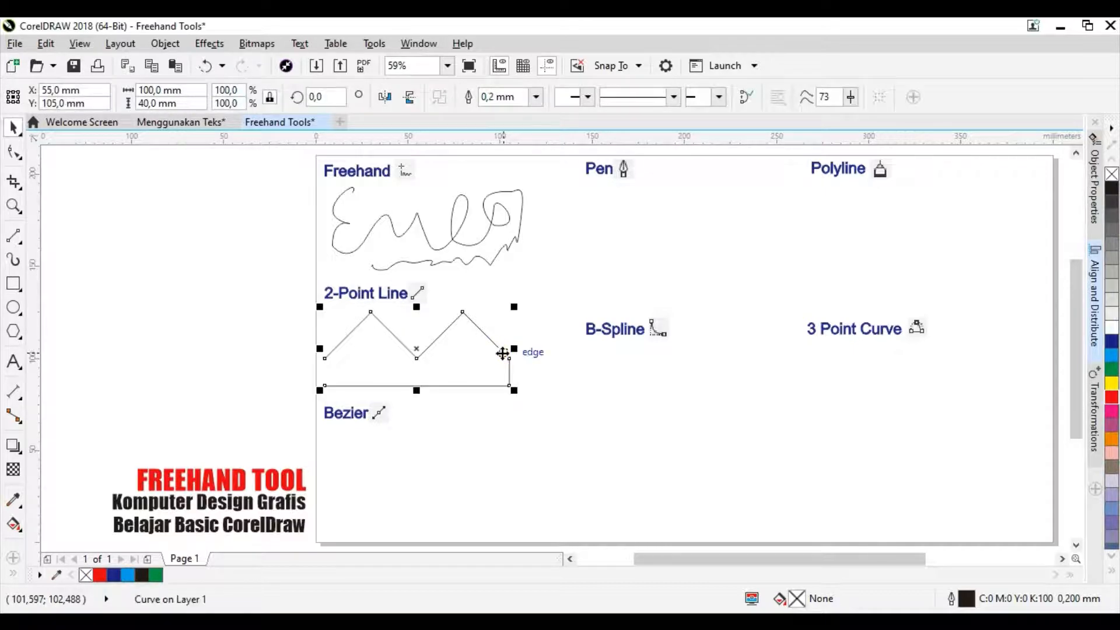
pyautogui.click(1112, 344)
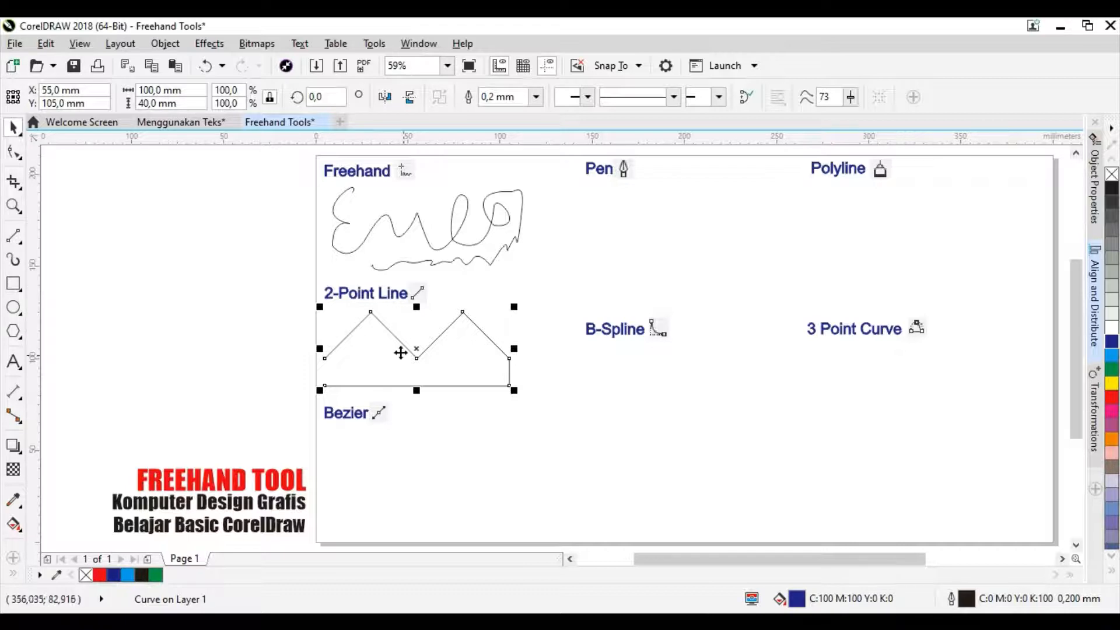
pyautogui.click(190, 289)
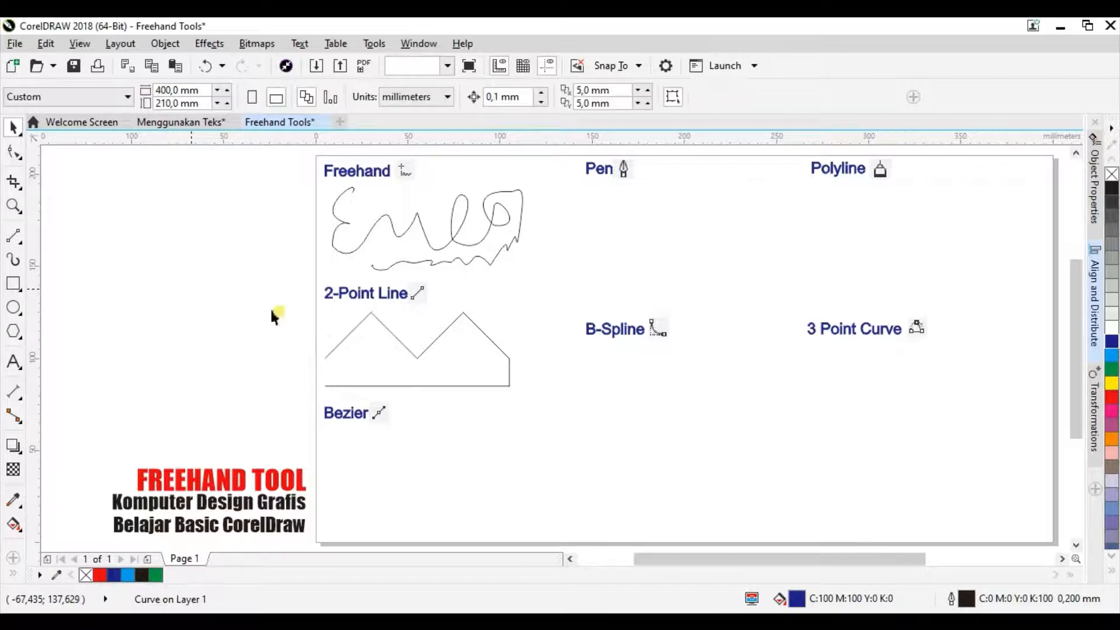
# Step: Close the two-peak curve and fill it with cyan
pyautogui.click(405, 348)
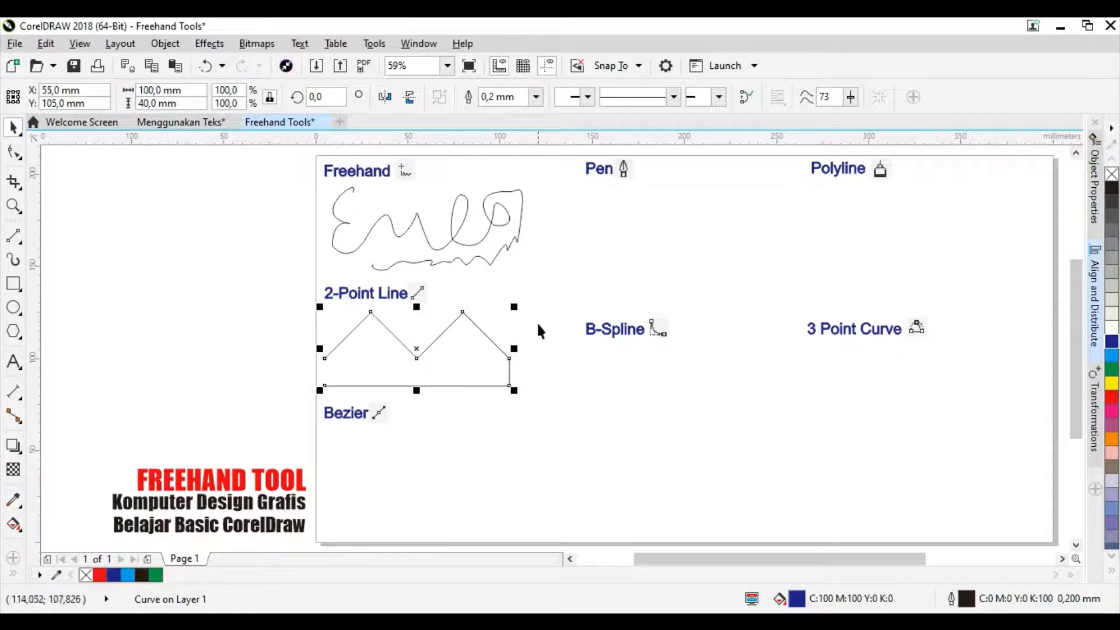
pyautogui.click(747, 98)
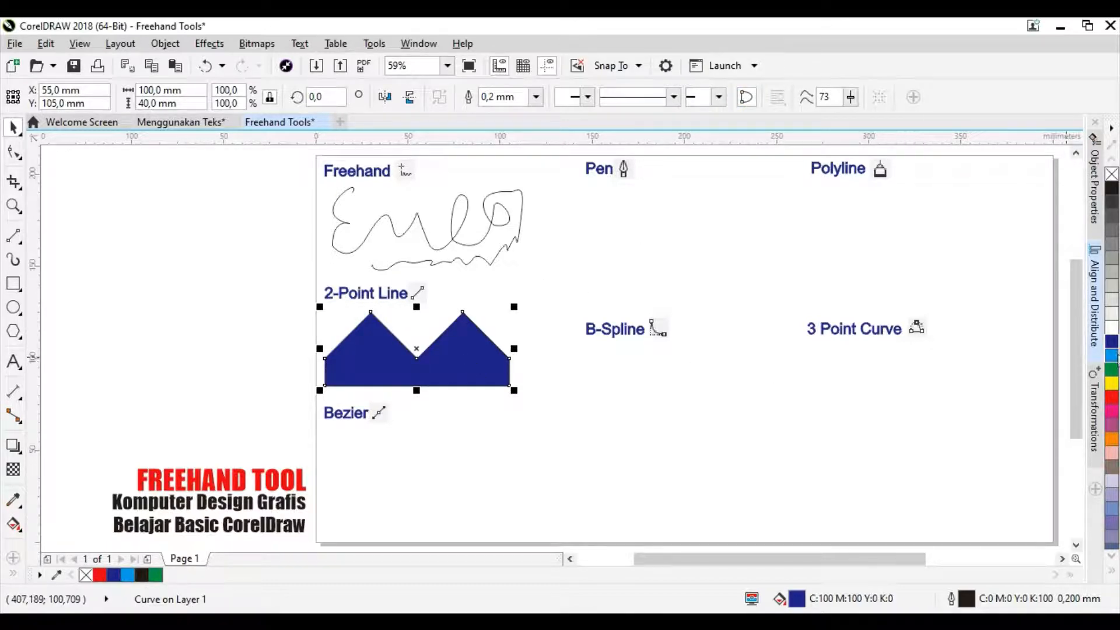
pyautogui.click(1112, 355)
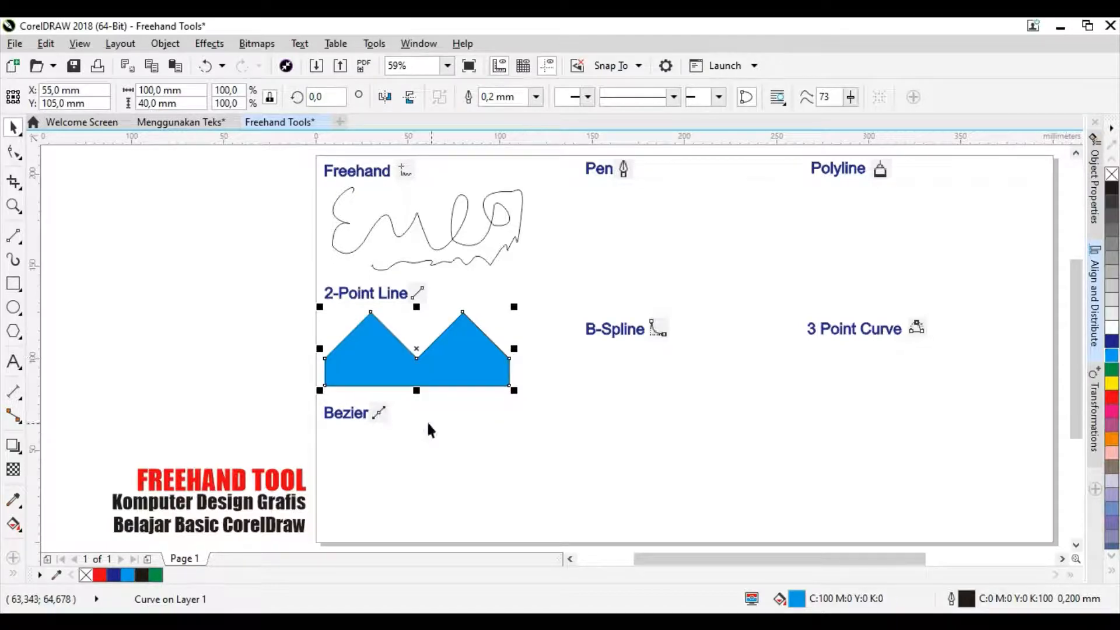
# Step: Inspect the closed corner of the two-peak shape, and undo the cyan fill and the curve closing
pyautogui.scroll(6, 323, 358)
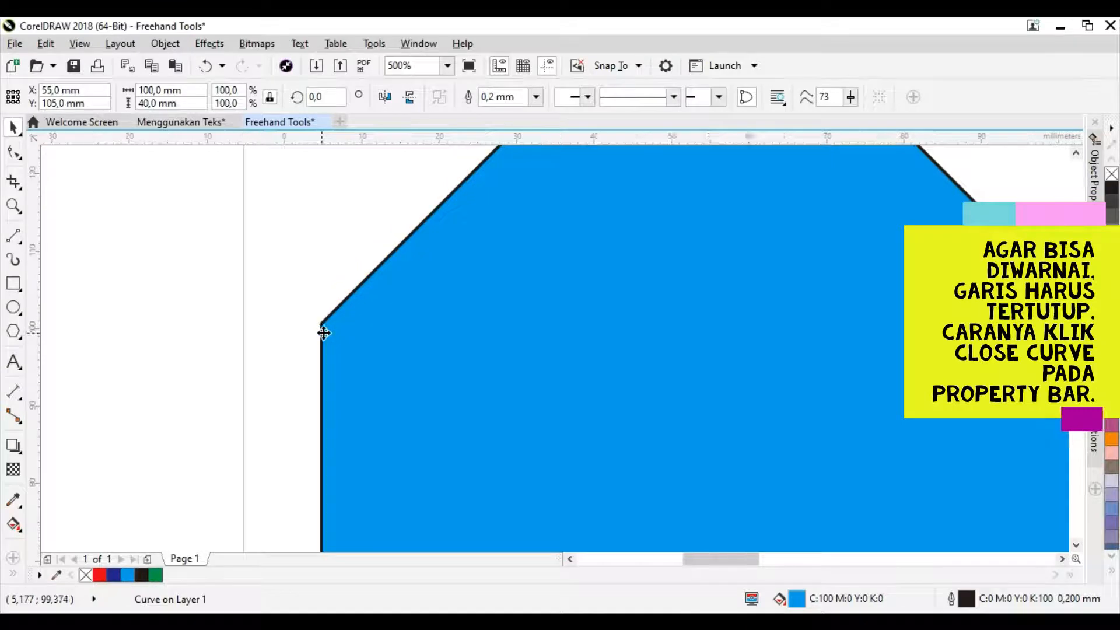
pyautogui.scroll(-2, 324, 330)
pyautogui.scroll(1, 324, 335)
pyautogui.hotkey('ctrl', 'z')
pyautogui.hotkey('ctrl', 'z')
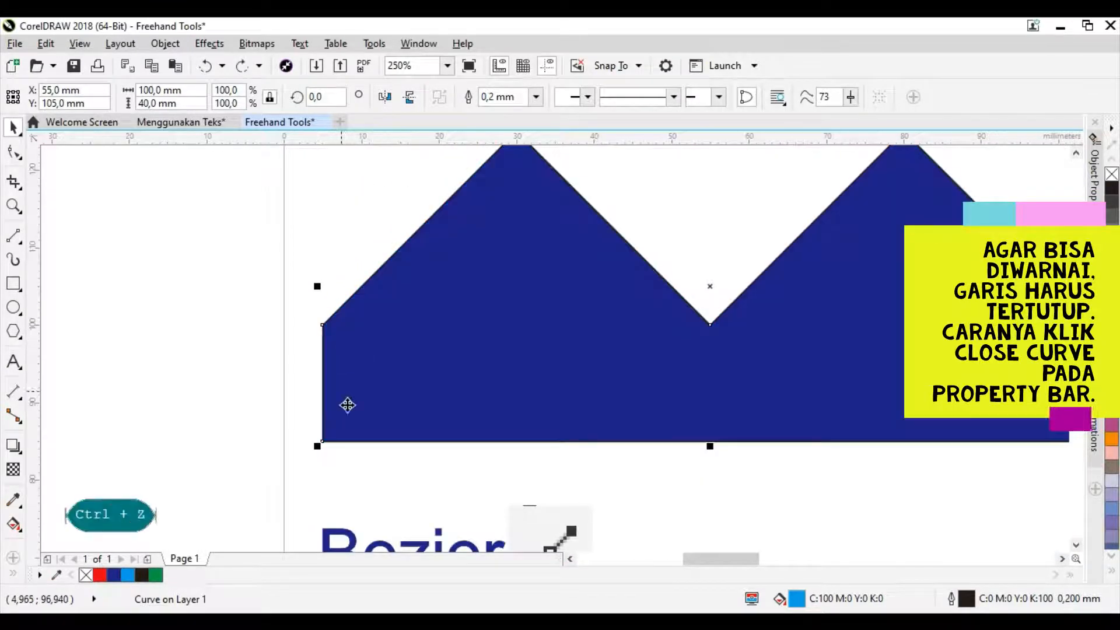
# Step: Close the two-peak curve again and remove its fill, leaving only the outline
pyautogui.click(270, 370)
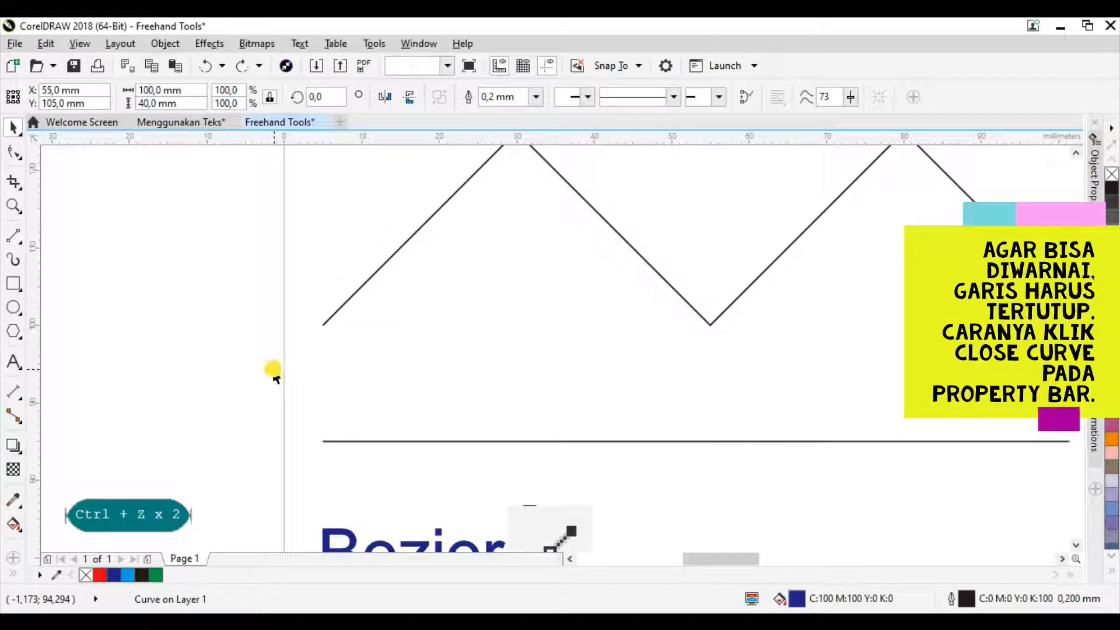
pyautogui.click(329, 317)
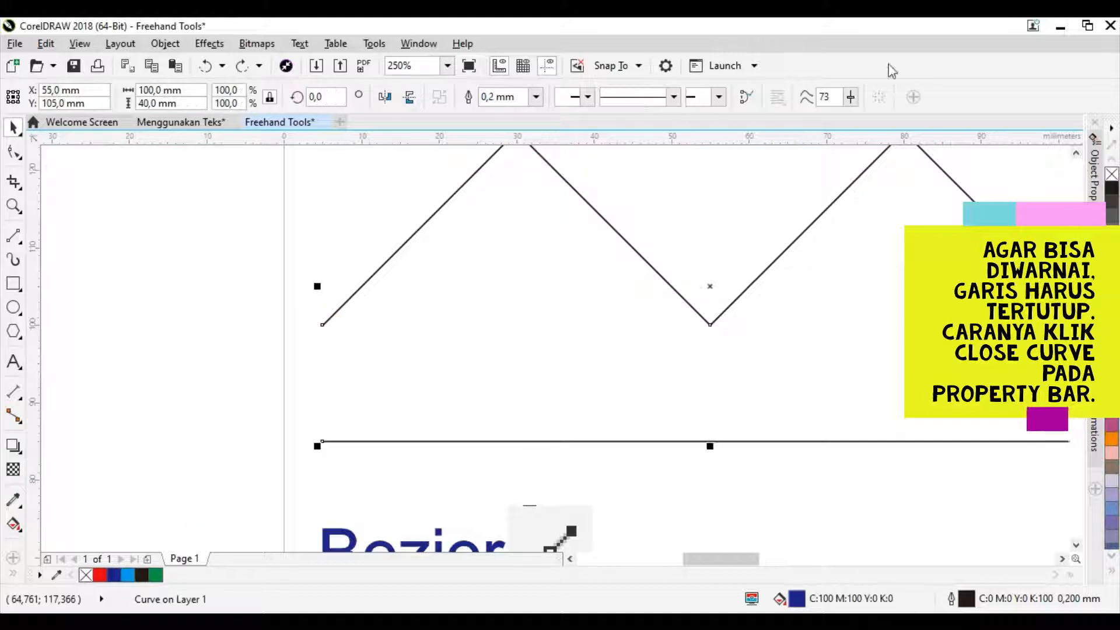
pyautogui.click(745, 99)
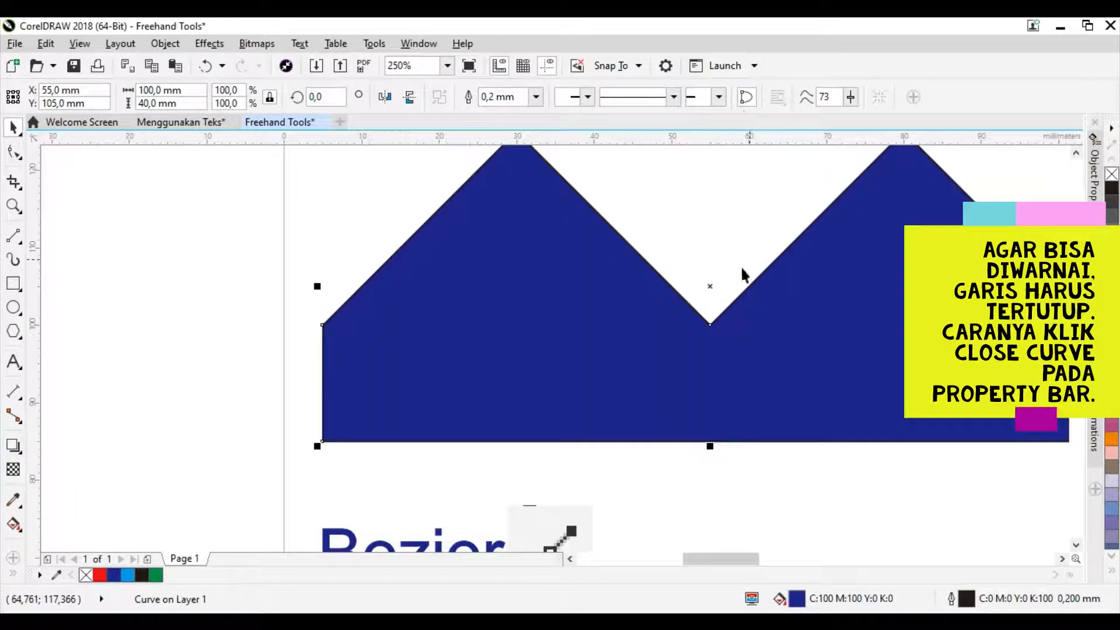
pyautogui.click(1110, 174)
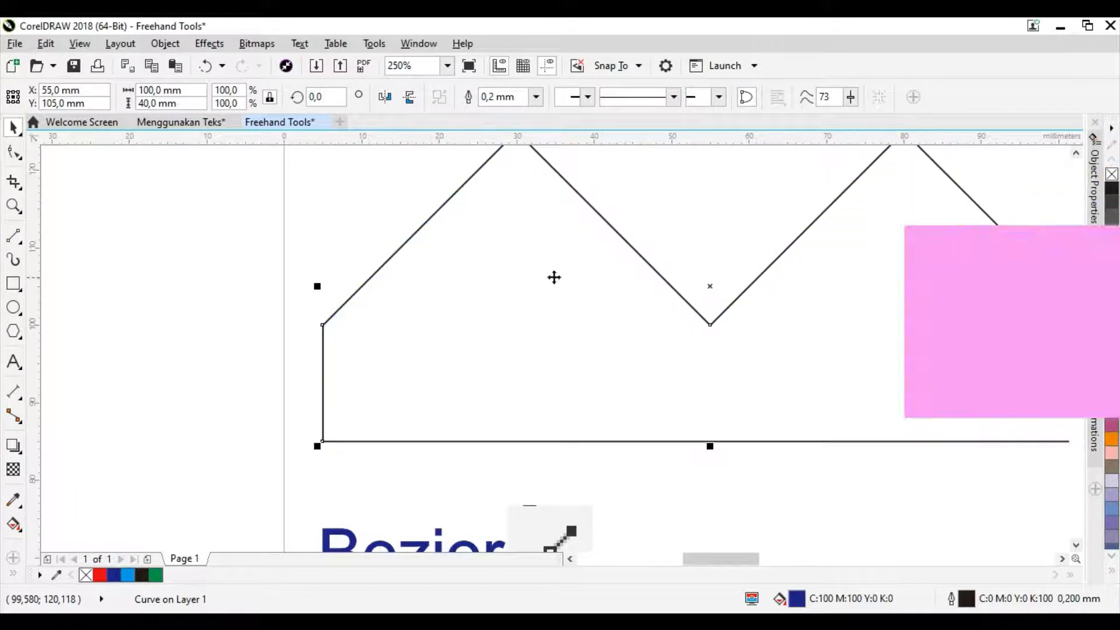
pyautogui.scroll(-2, 436, 323)
pyautogui.scroll(-2, 436, 322)
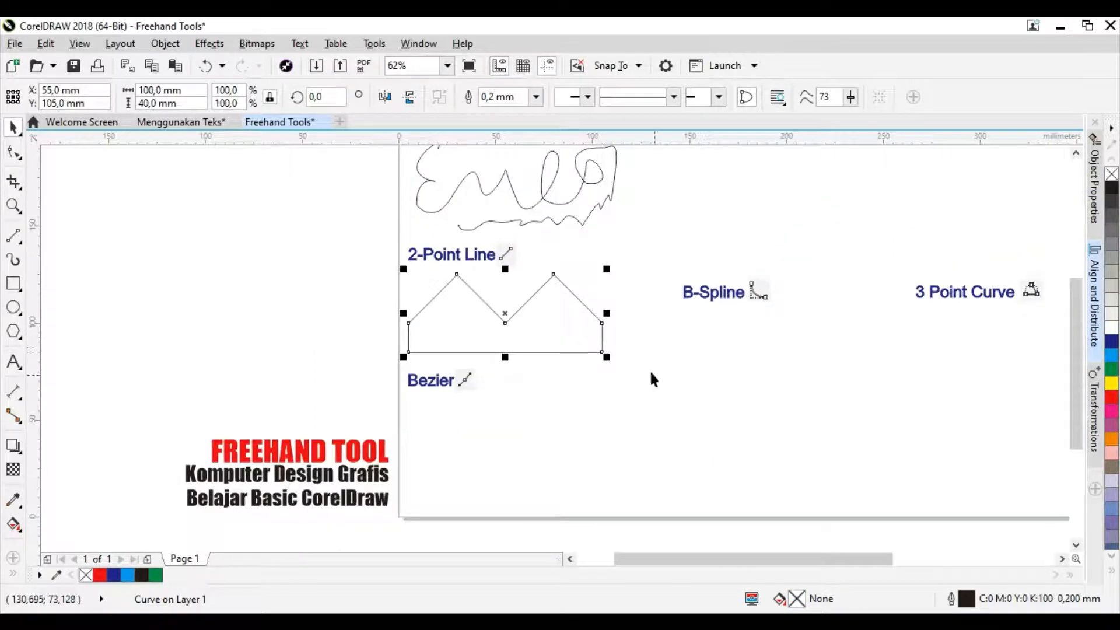
pyautogui.moveTo(1075, 385); pyautogui.dragTo(1075, 373)
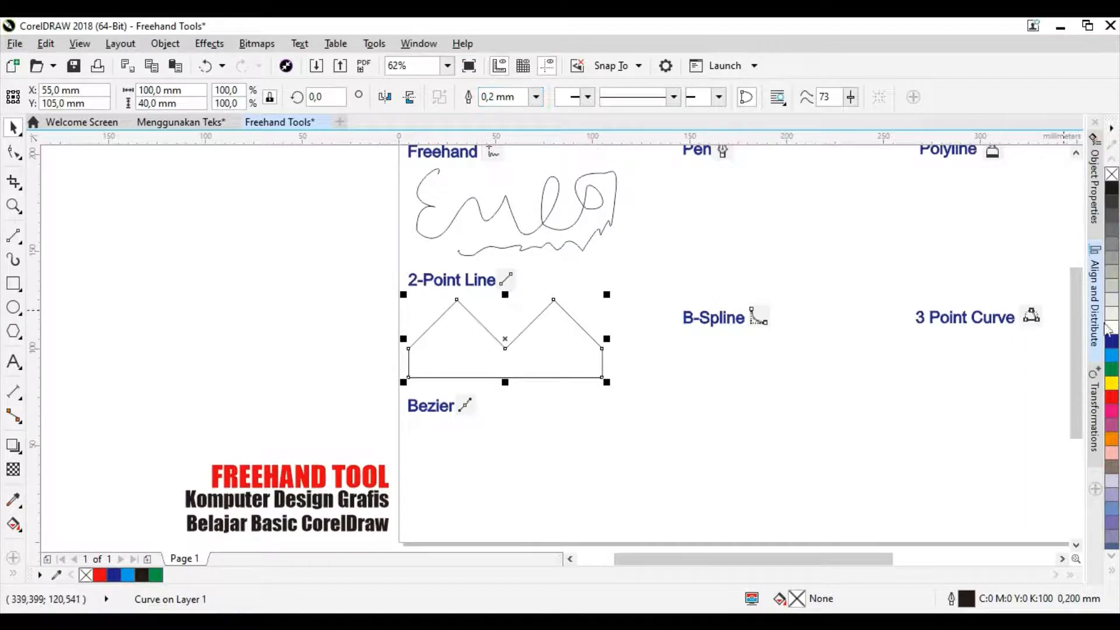
pyautogui.moveTo(1076, 334); pyautogui.dragTo(1078, 338)
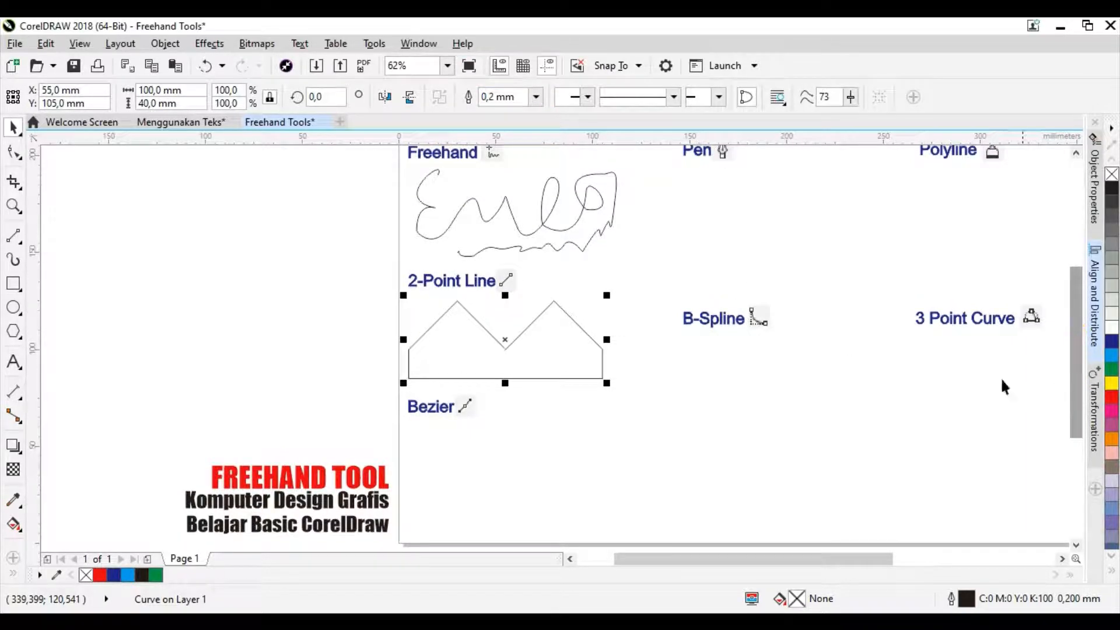
pyautogui.moveTo(725, 561); pyautogui.dragTo(753, 572)
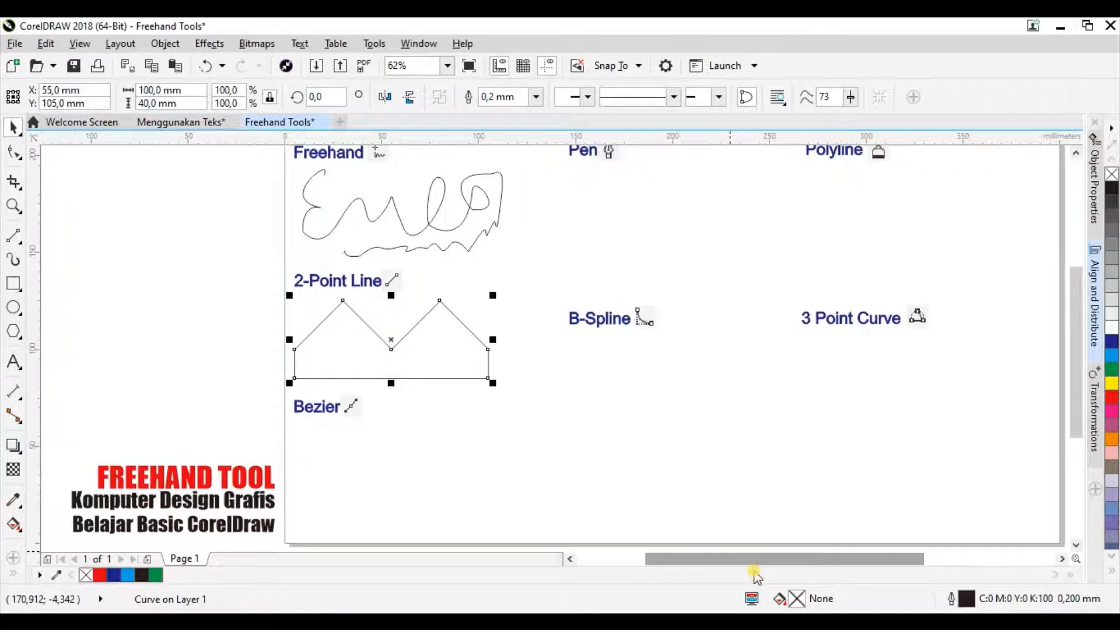
pyautogui.click(170, 355)
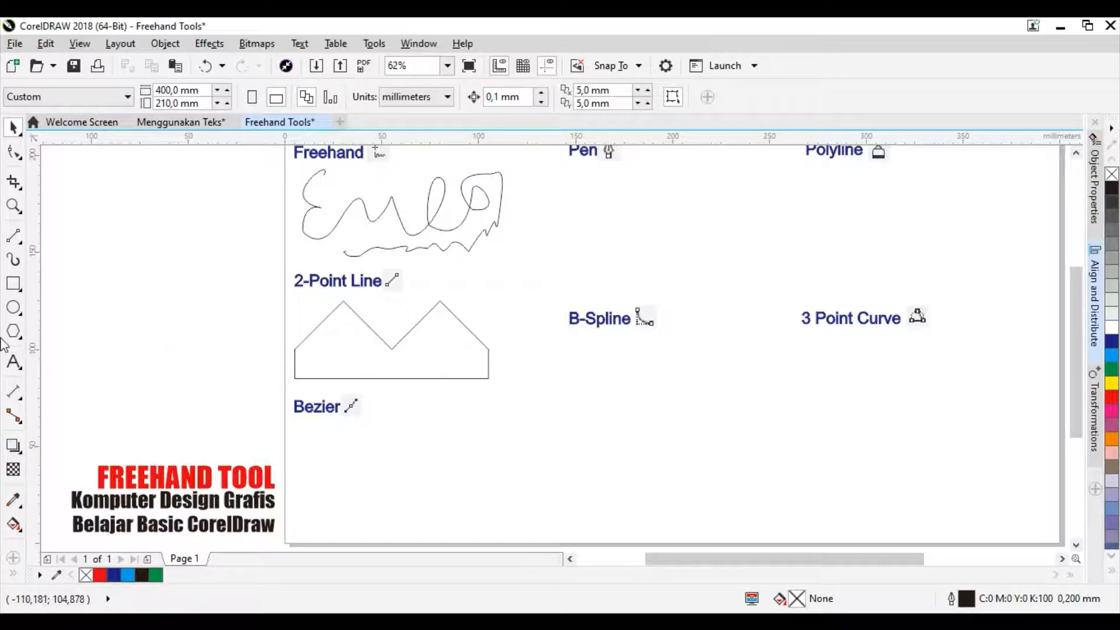
pyautogui.click(18, 243)
pyautogui.click(18, 245)
pyautogui.click(18, 245)
pyautogui.click(18, 245)
pyautogui.click(18, 244)
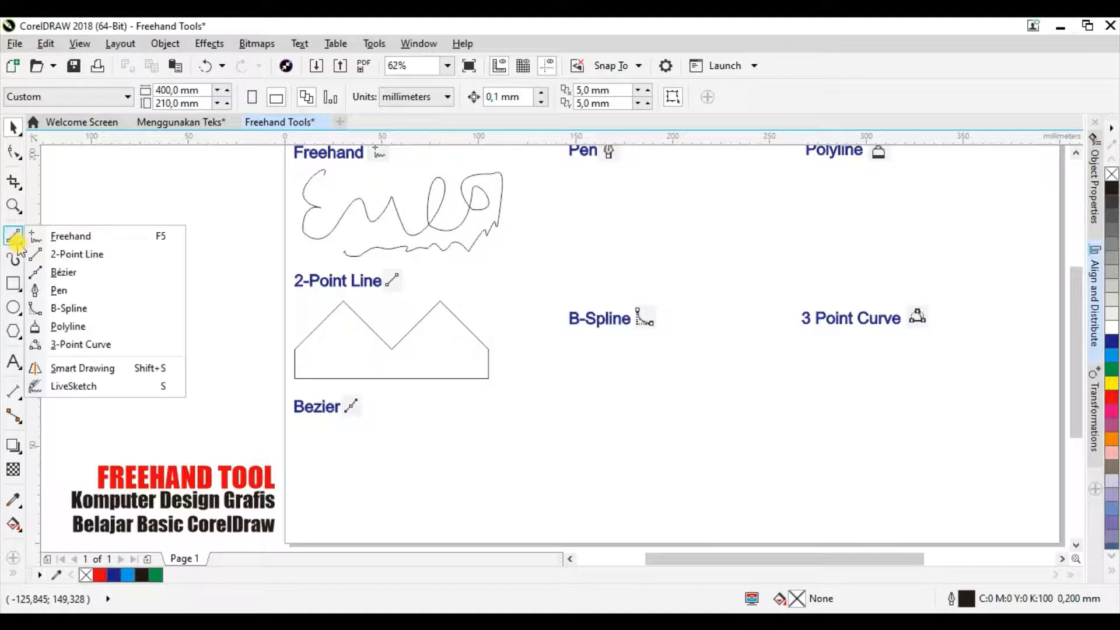
pyautogui.click(19, 245)
pyautogui.click(20, 244)
pyautogui.click(20, 243)
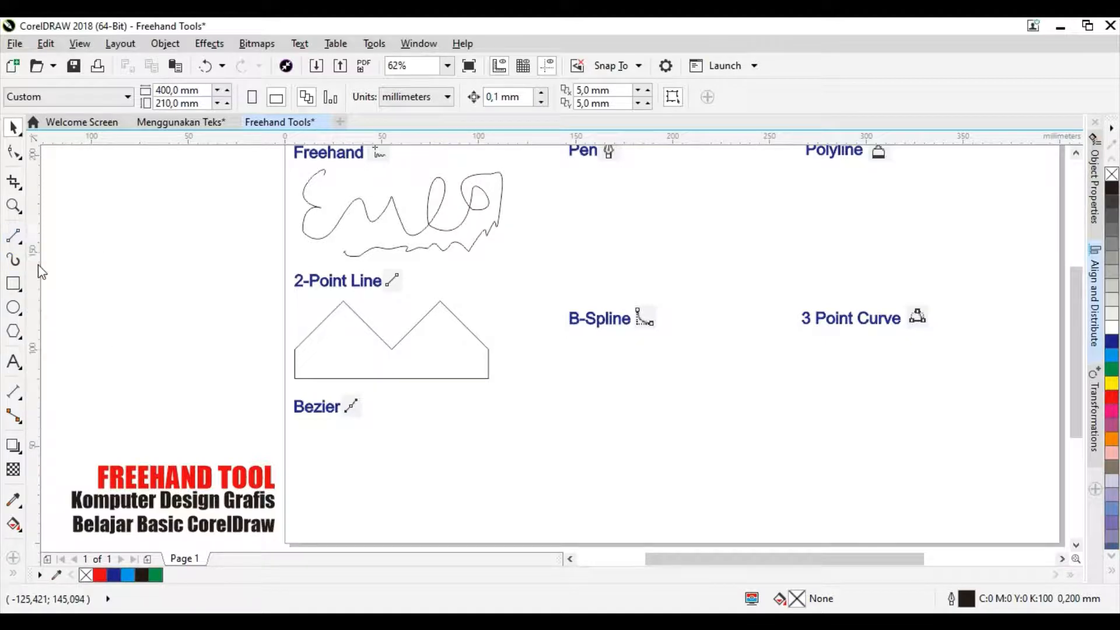
# Step: Draw an open path of four straight segments with the Bézier tool in the space below the Bezier heading
pyautogui.click(18, 245)
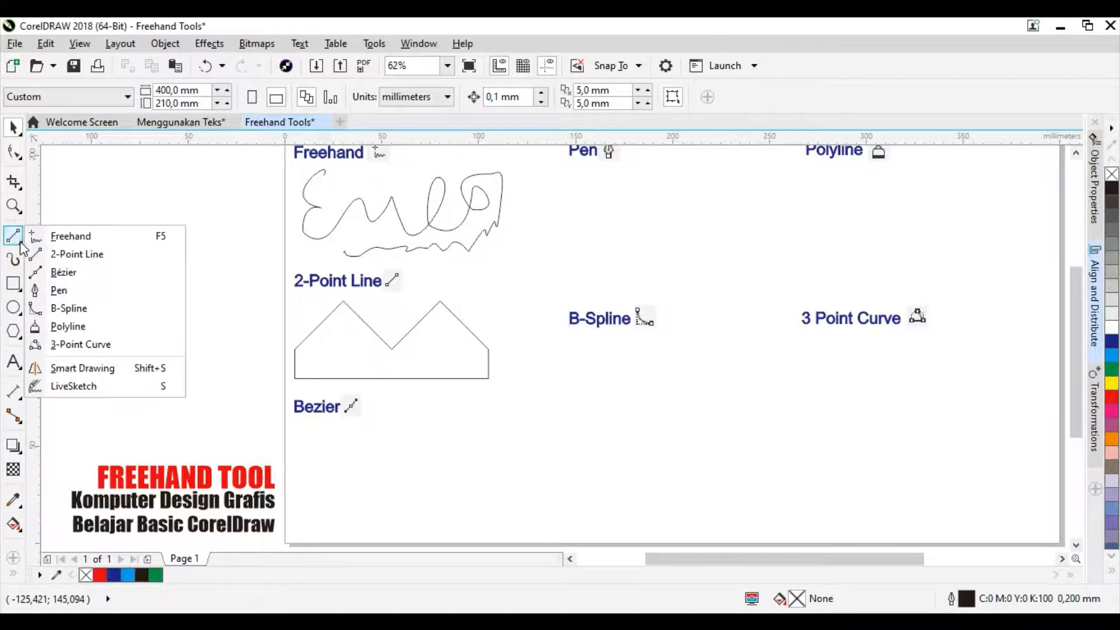
pyautogui.click(67, 270)
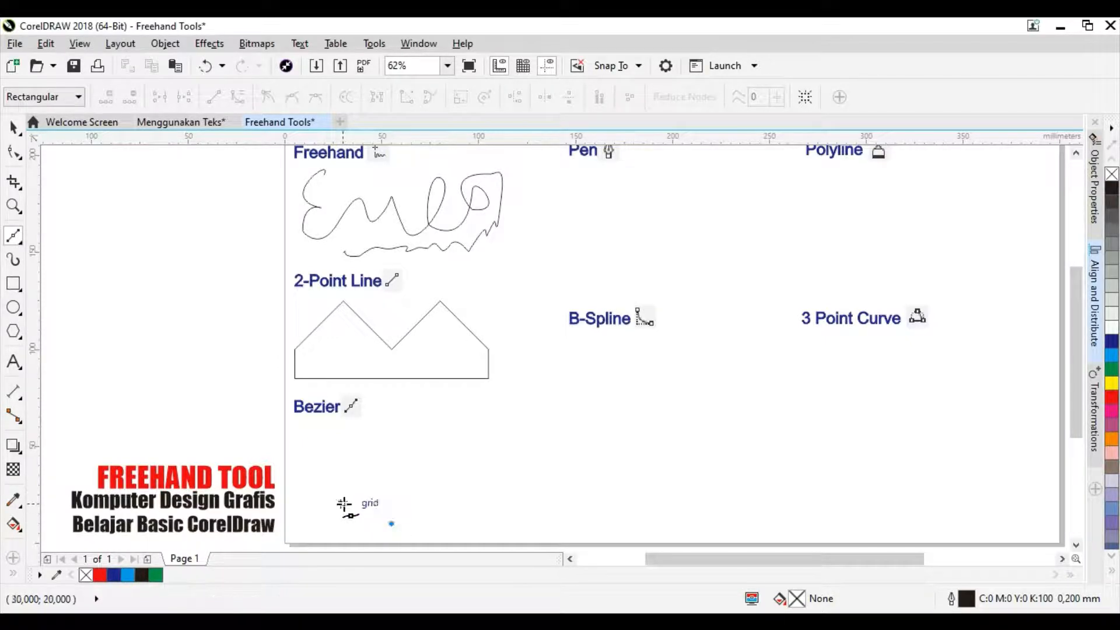
pyautogui.click(391, 523)
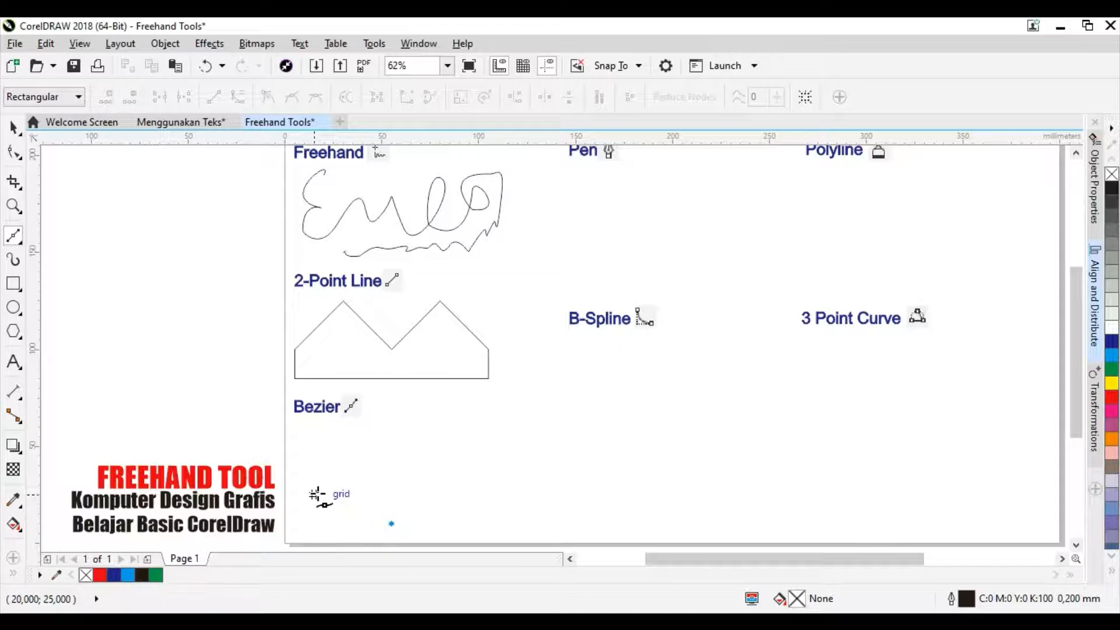
pyautogui.click(314, 494)
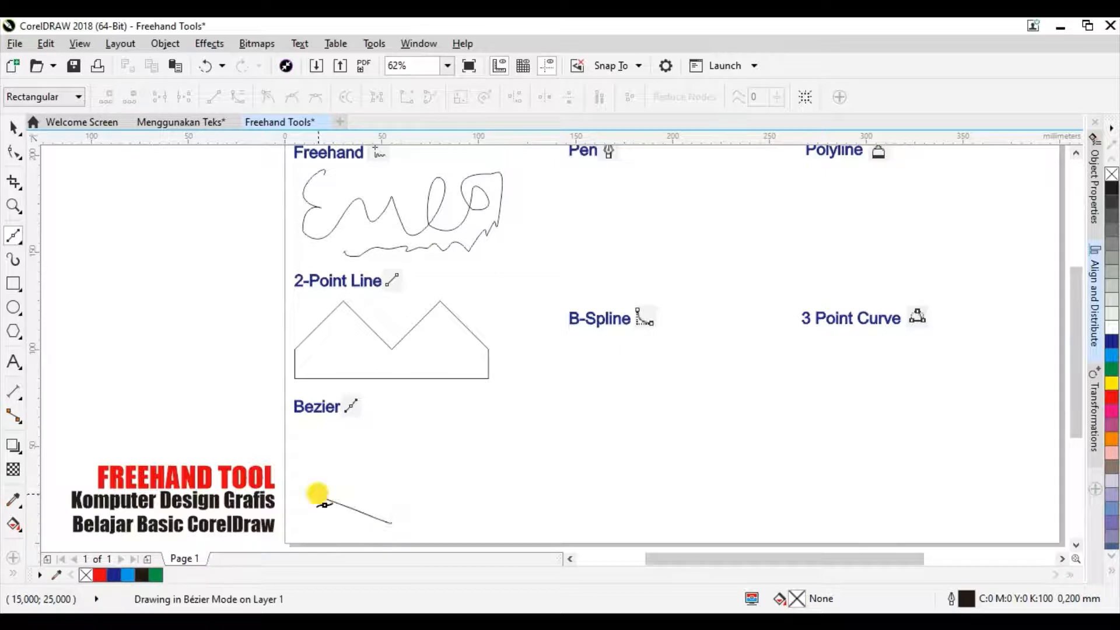
pyautogui.click(315, 465)
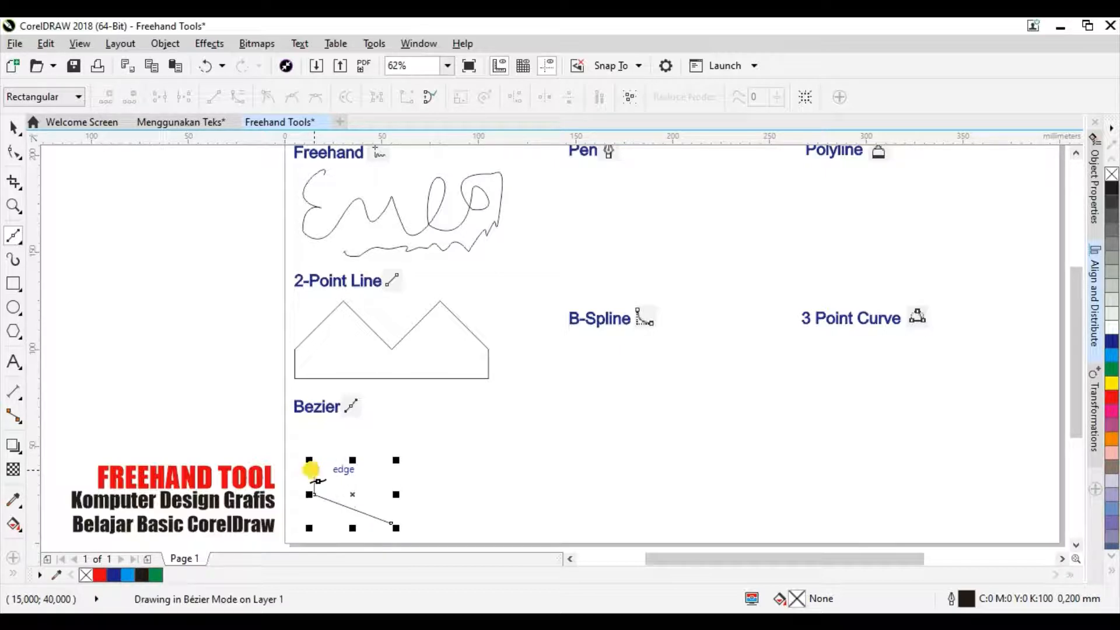
pyautogui.click(343, 484)
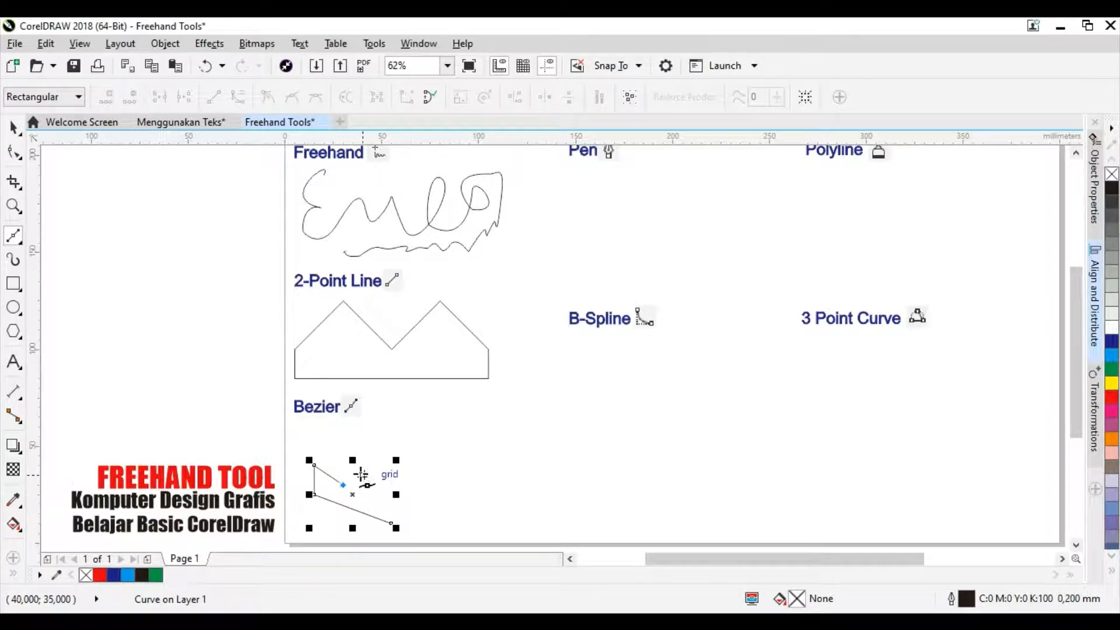
pyautogui.click(343, 446)
pyautogui.click(353, 484)
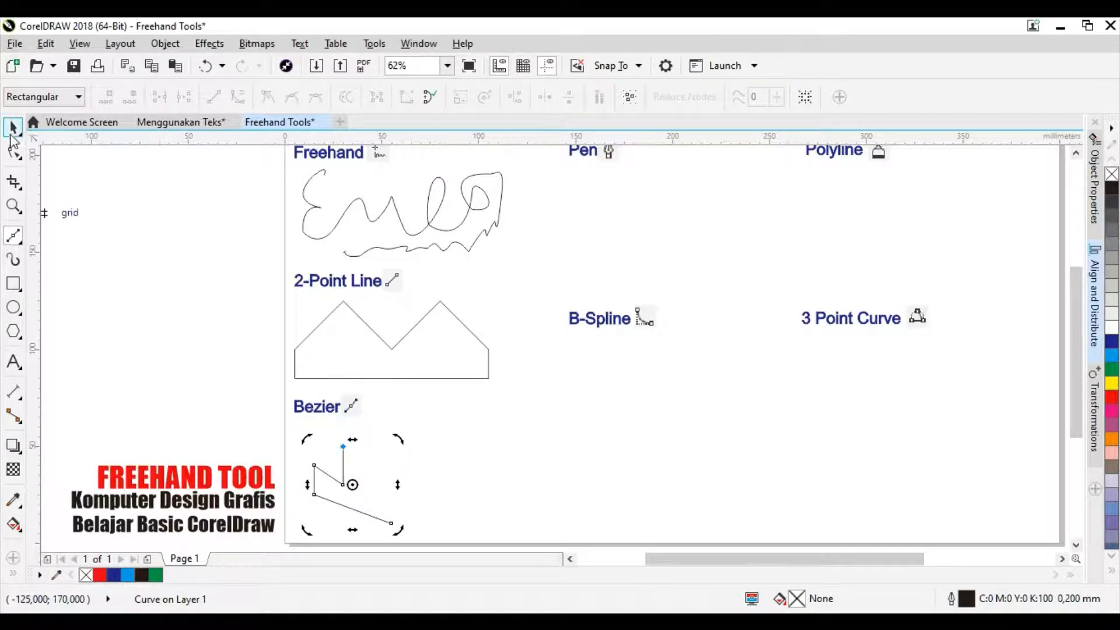
pyautogui.click(13, 126)
pyautogui.click(438, 455)
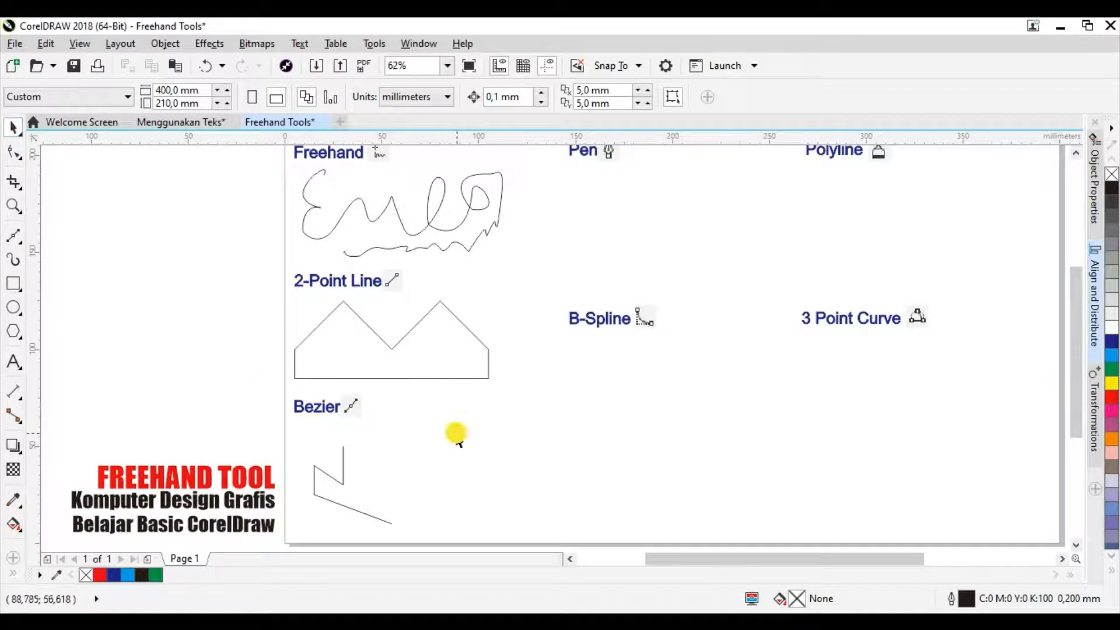
# Step: Extend the open Bezier path from its upper end with a straight segment and several curves, closing it at its start, about 72 by 41 mm
pyautogui.click(342, 466)
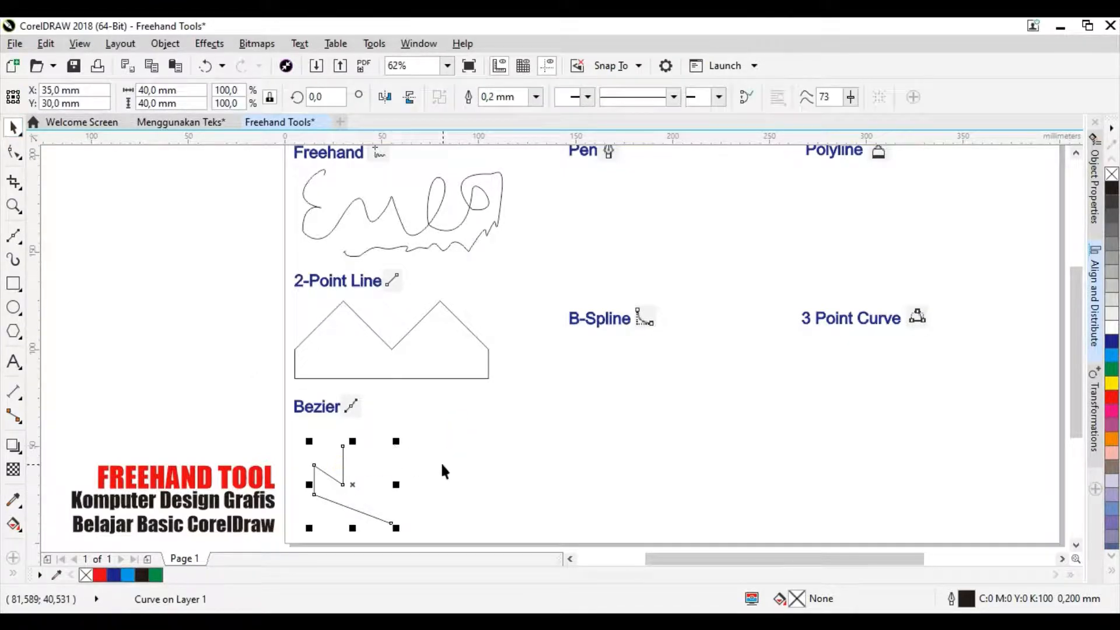
pyautogui.click(12, 235)
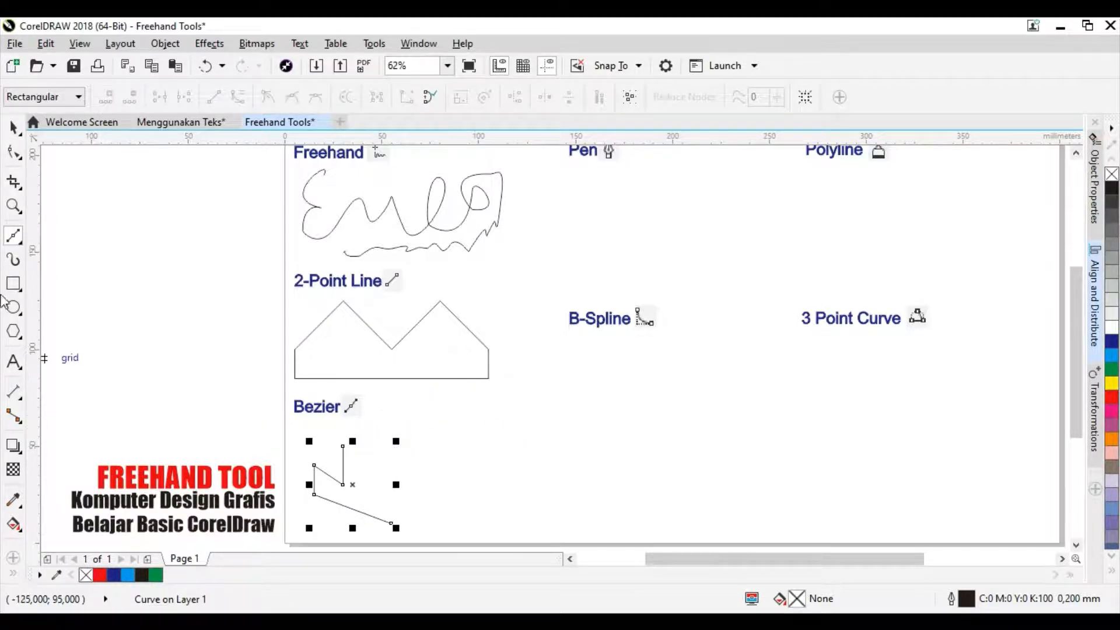
pyautogui.click(342, 446)
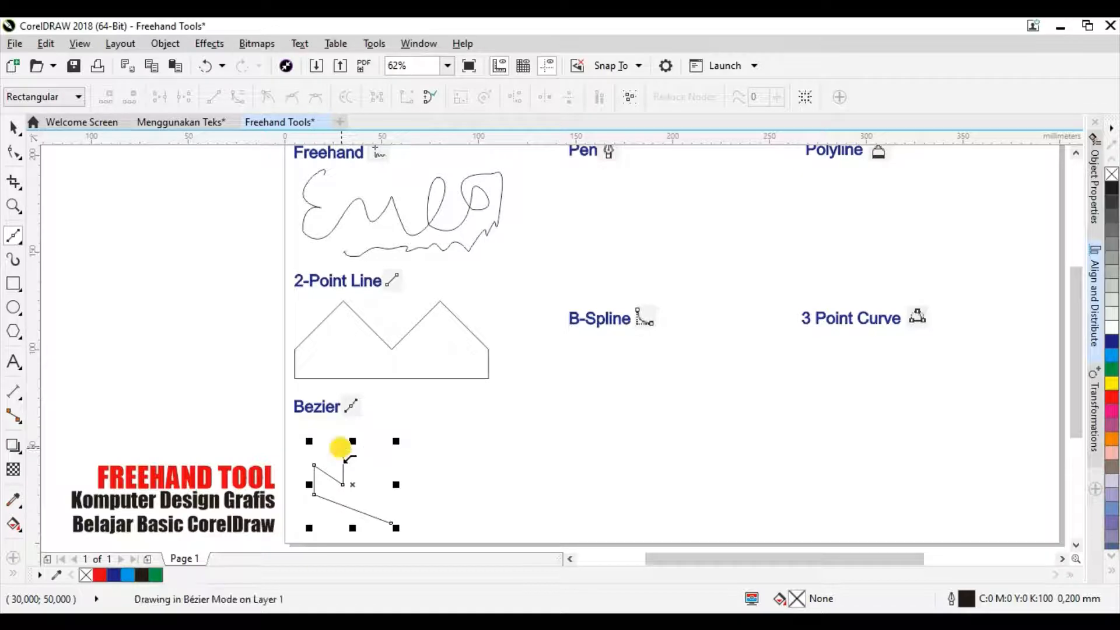
pyautogui.click(382, 475)
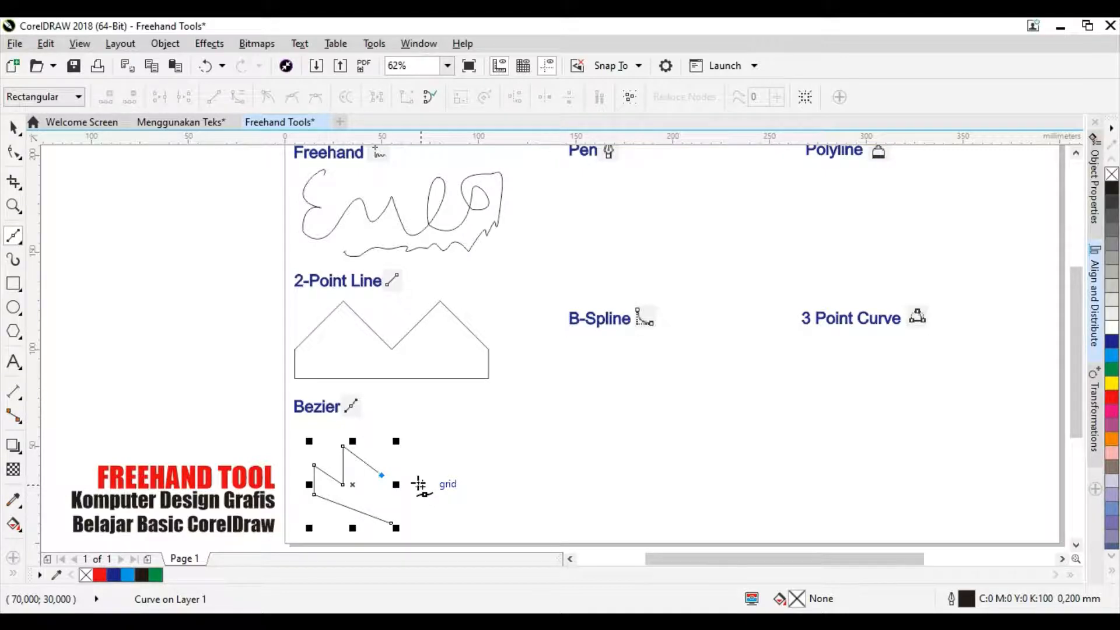
pyautogui.moveTo(418, 484); pyautogui.dragTo(411, 525)
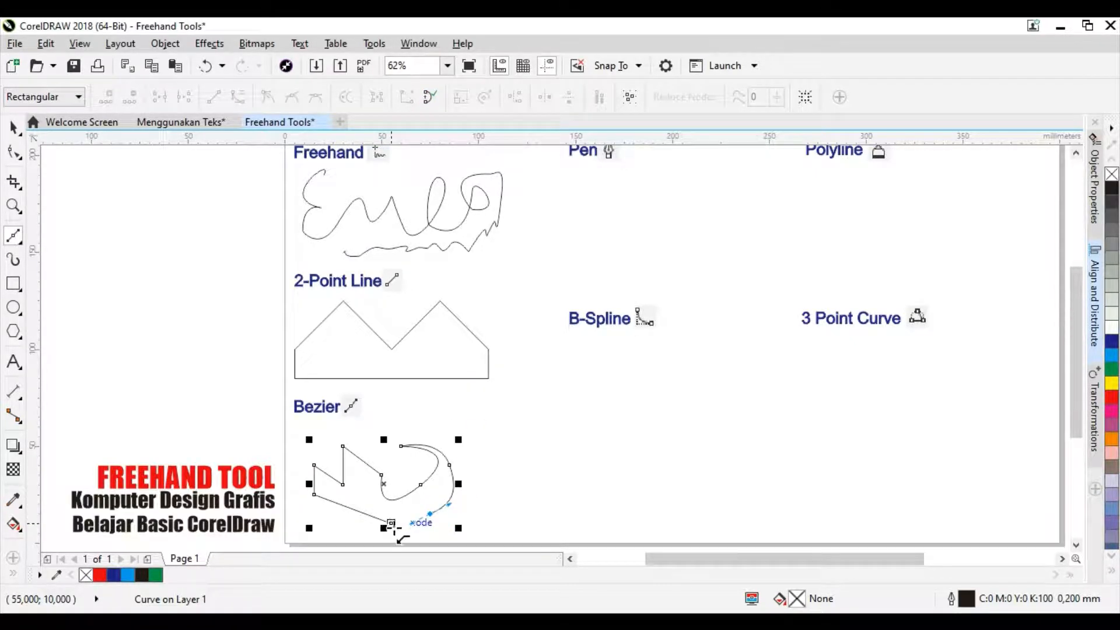
pyautogui.click(430, 513)
pyautogui.click(390, 524)
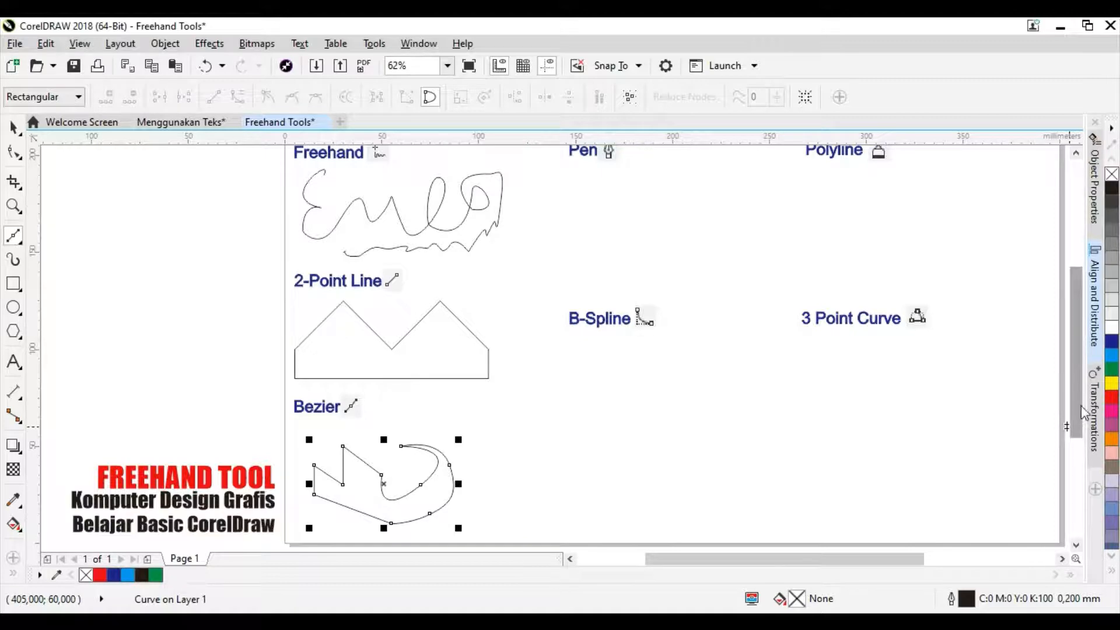
# Step: Fill the closed Bezier shape with yellow and remove the fill again
pyautogui.click(1110, 385)
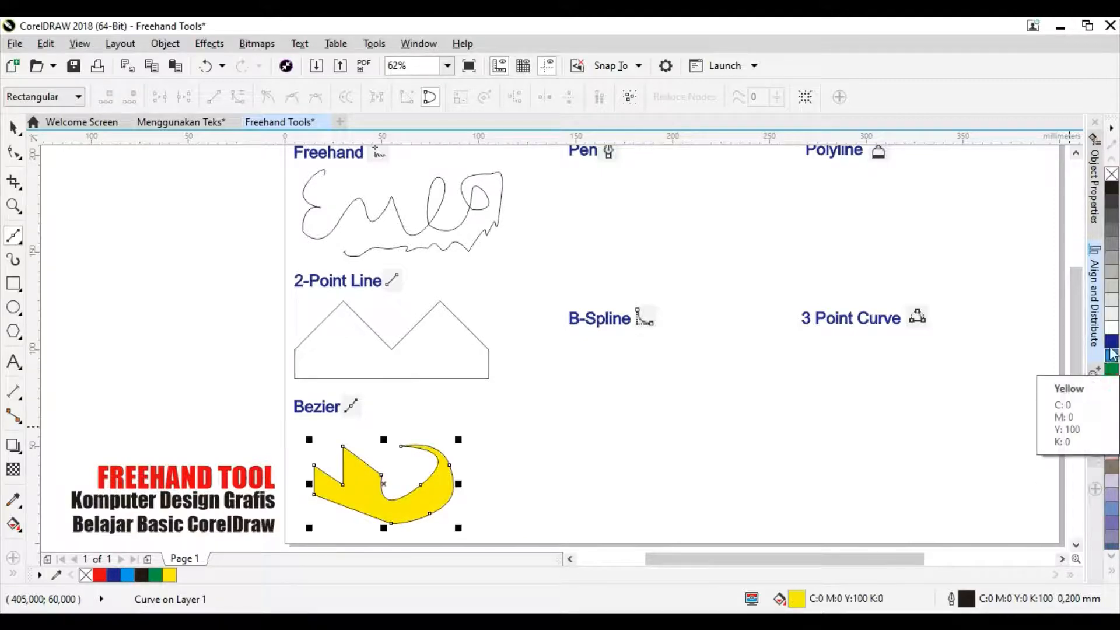
pyautogui.click(1111, 174)
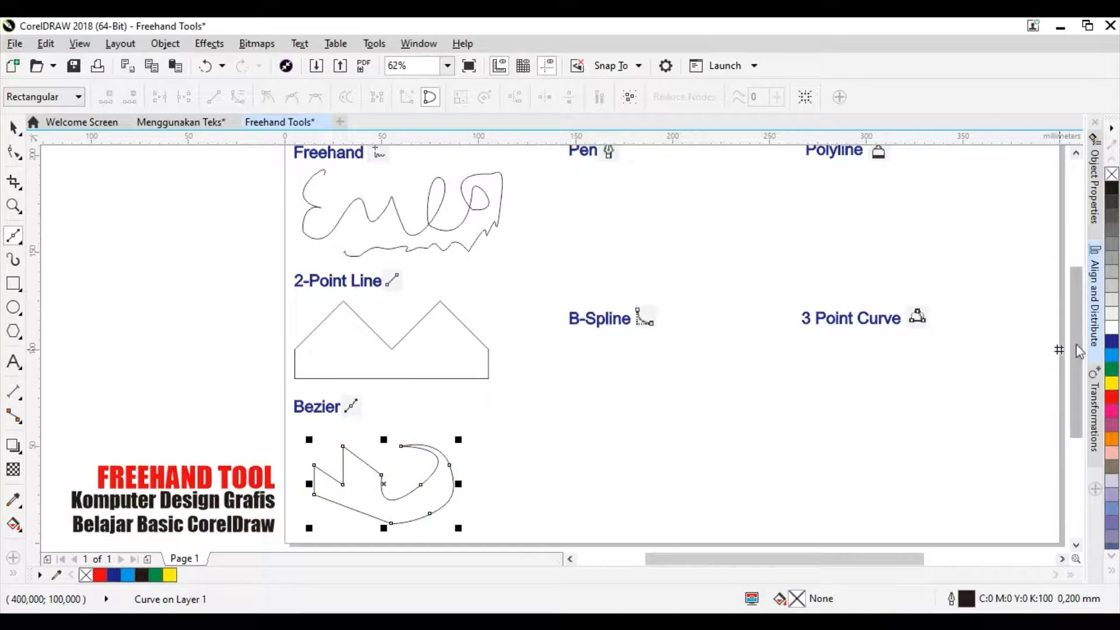
# Step: Start a Pen path below the Pen heading with two curved and two straight segments, about 25 by 50 mm
pyautogui.moveTo(1077, 334); pyautogui.dragTo(1078, 330)
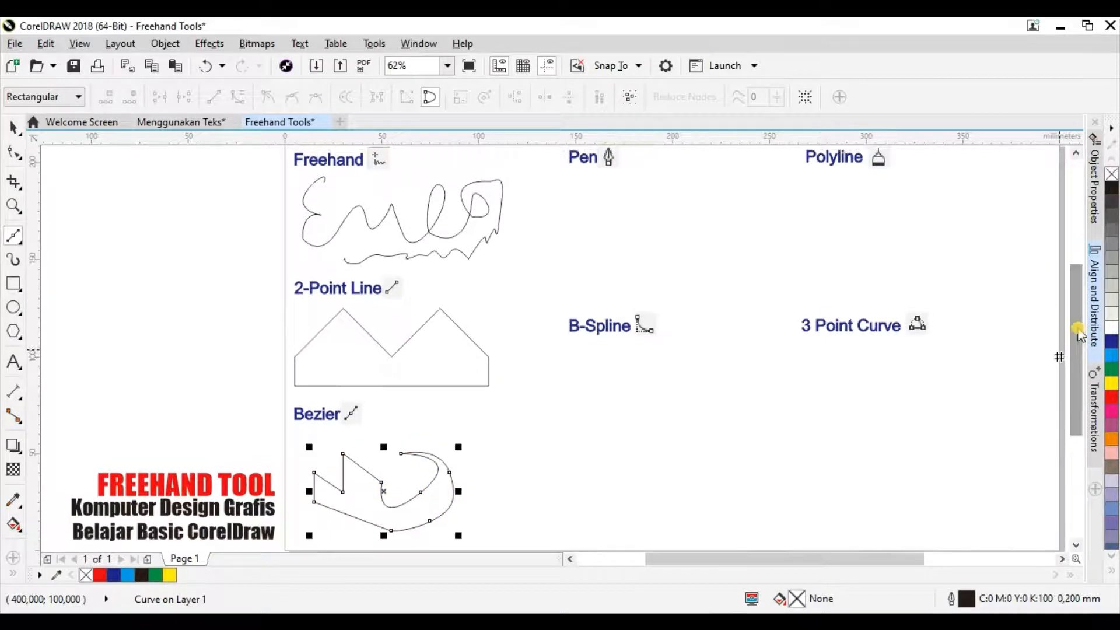
pyautogui.click(16, 239)
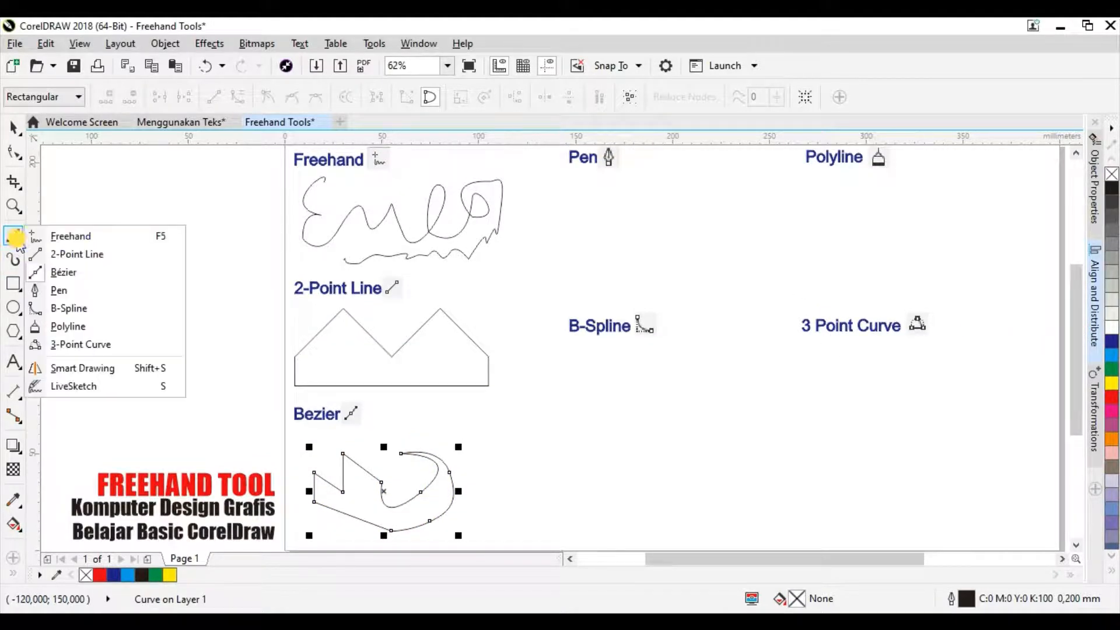
pyautogui.click(53, 288)
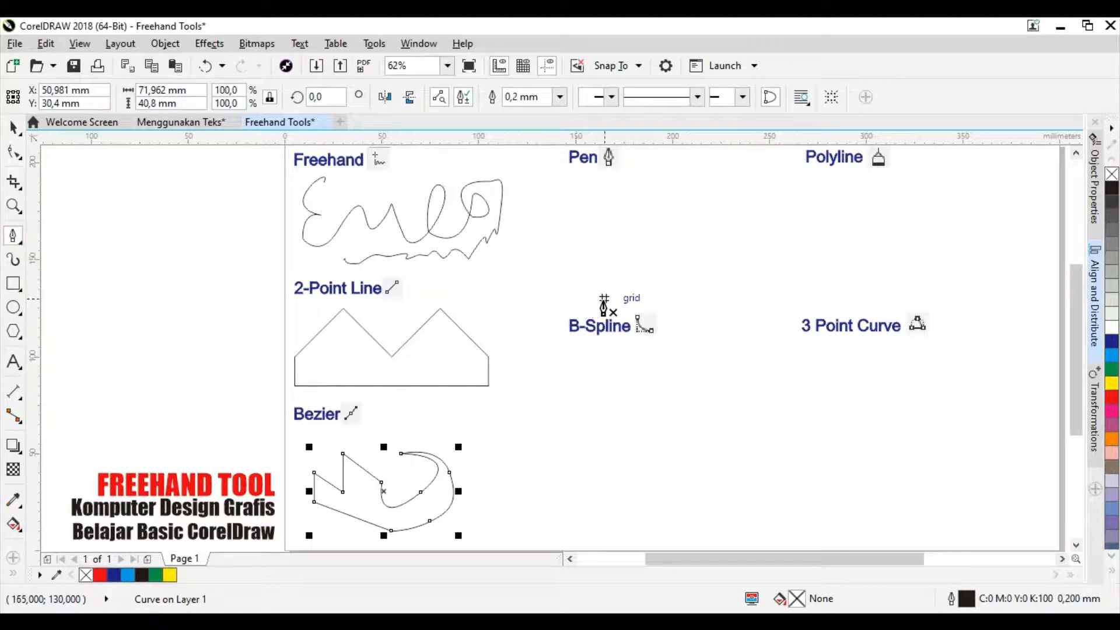
pyautogui.click(605, 298)
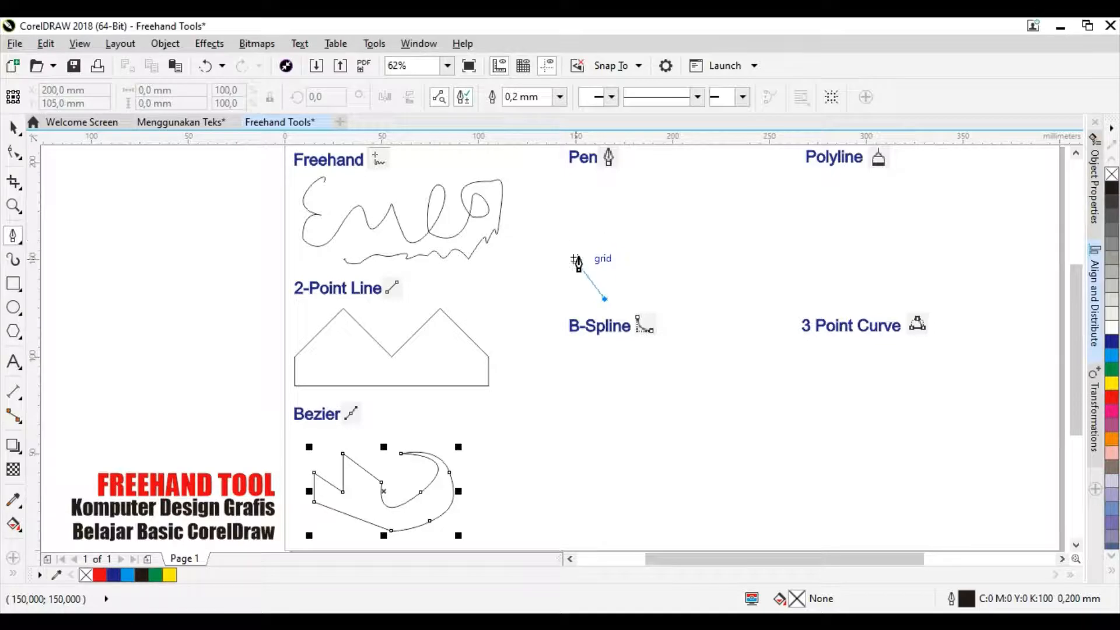
pyautogui.moveTo(576, 251); pyautogui.dragTo(602, 214)
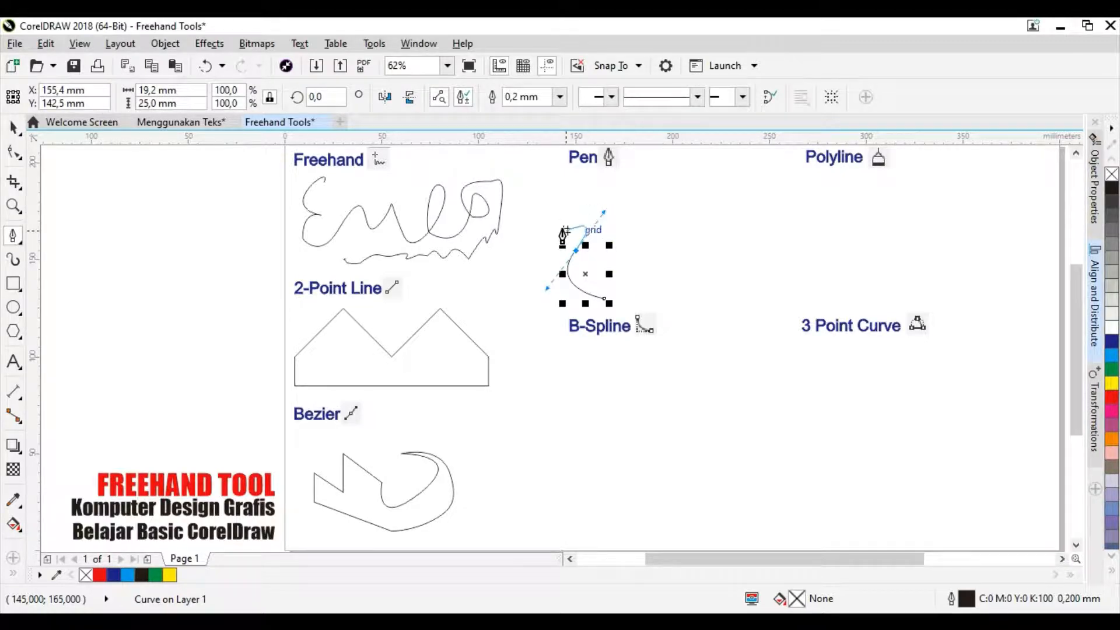
pyautogui.click(565, 220)
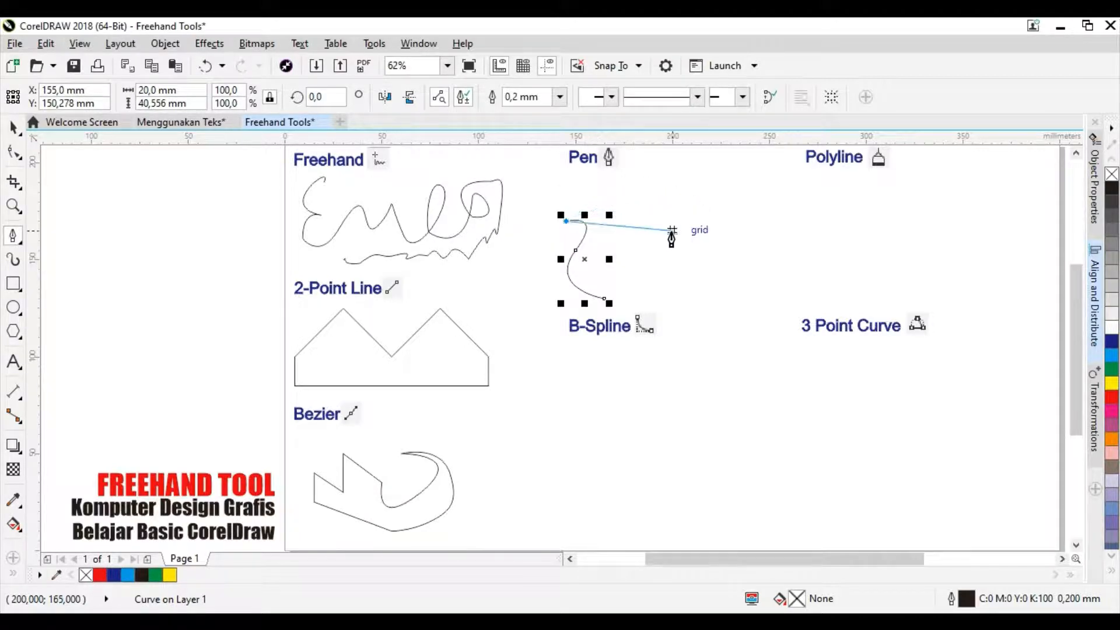
pyautogui.click(585, 202)
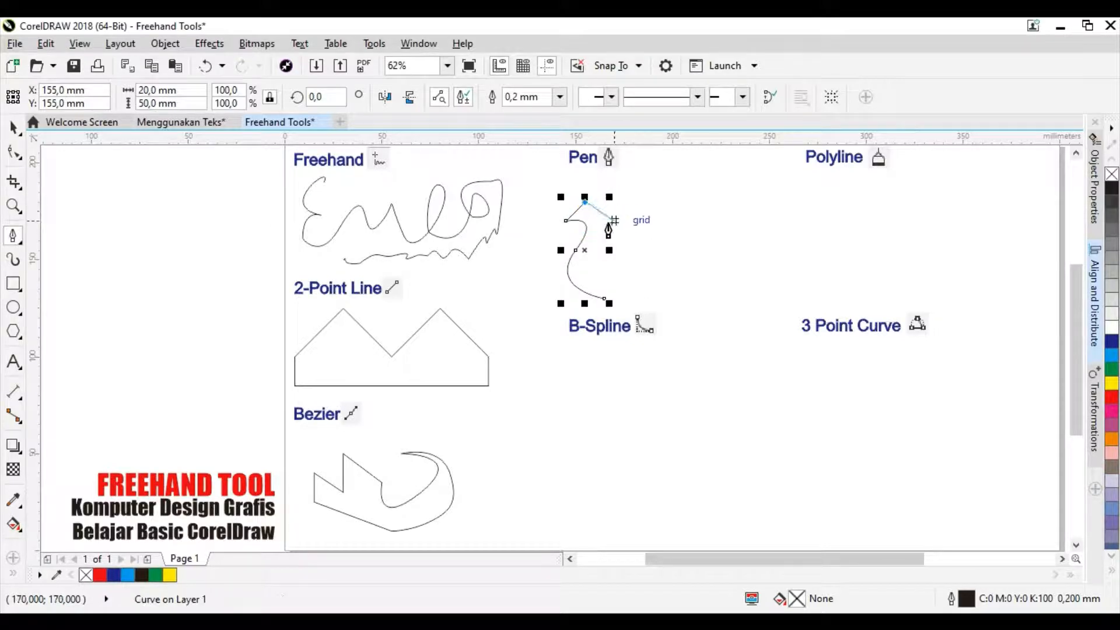
pyautogui.click(613, 221)
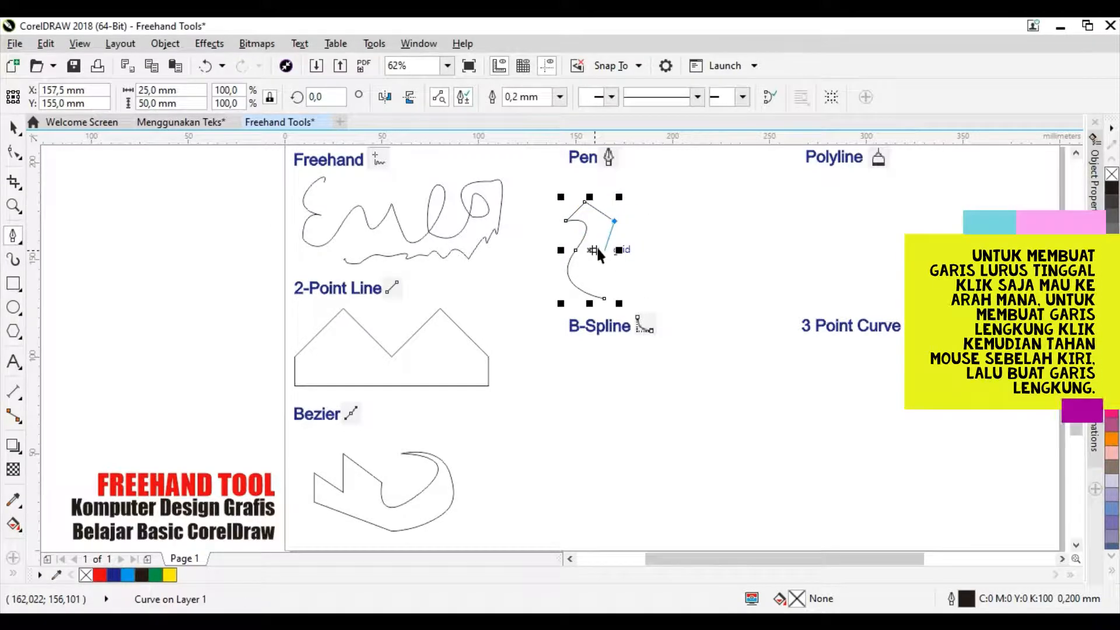
# Step: Extend the Pen path with a curved inner loop, a tall arch and a wave, to about 90 by 60 mm overall
pyautogui.moveTo(593, 258); pyautogui.dragTo(609, 291)
pyautogui.click(643, 241)
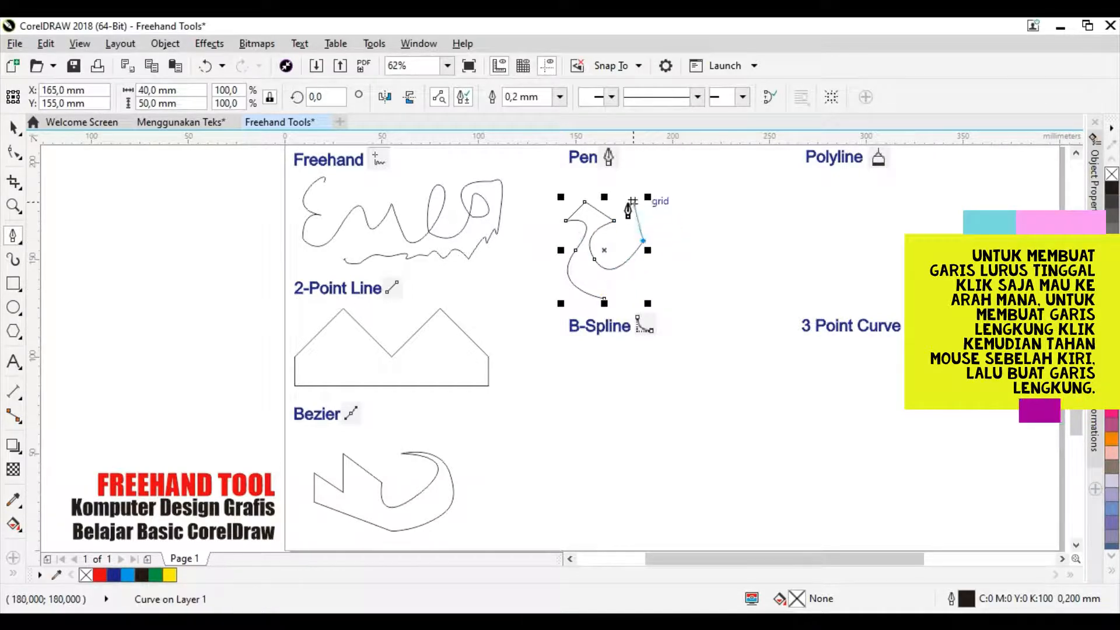
pyautogui.moveTo(633, 204); pyautogui.dragTo(690, 220)
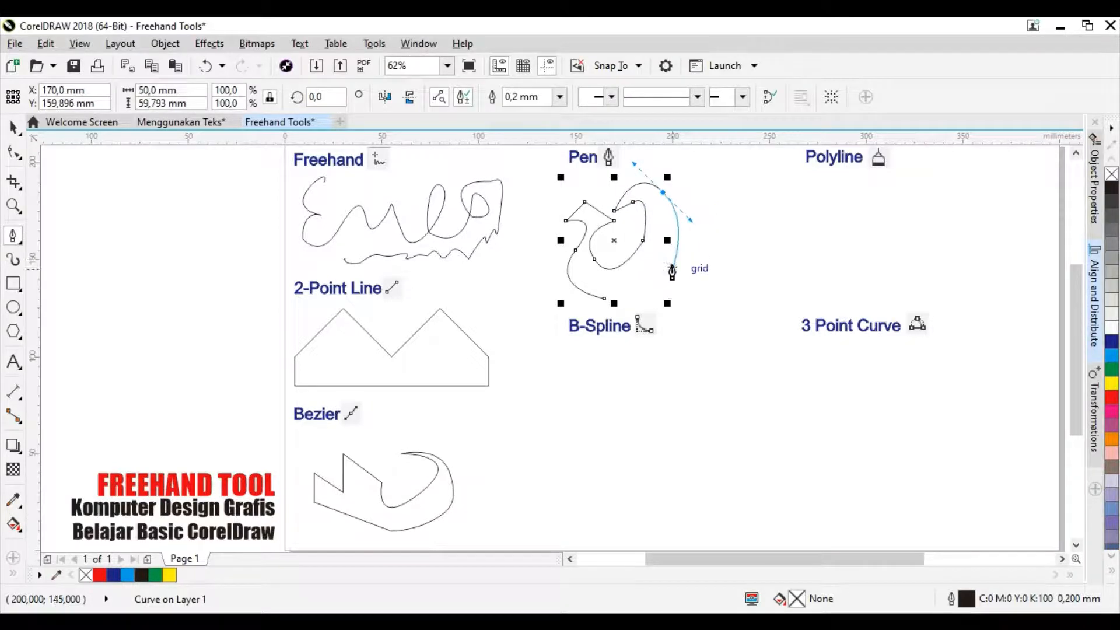
pyautogui.moveTo(682, 260); pyautogui.dragTo(730, 241)
pyautogui.click(739, 270)
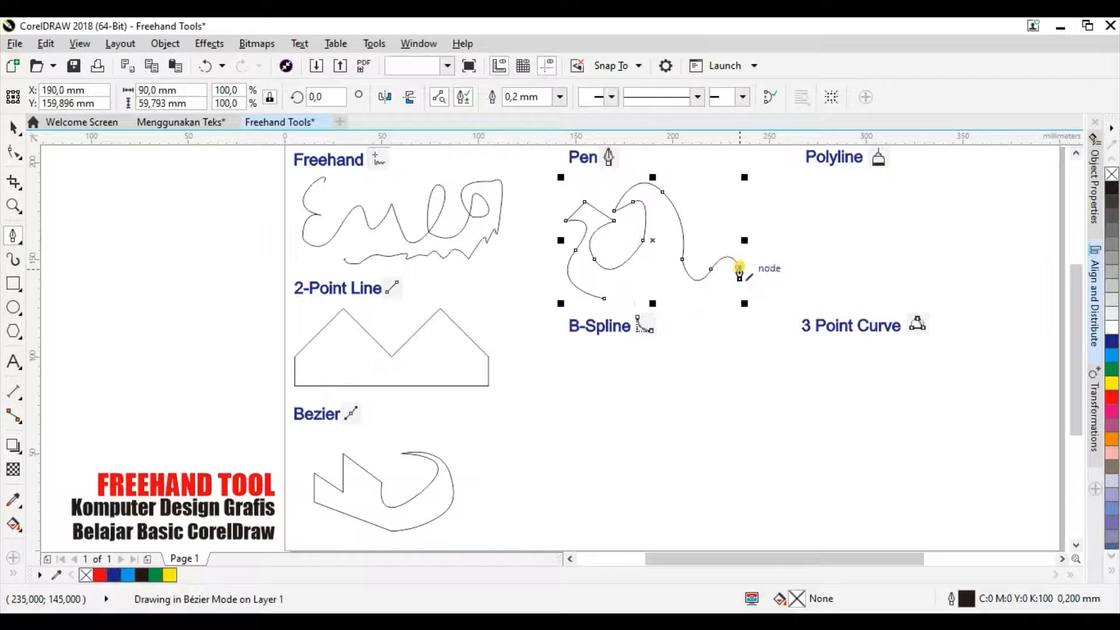
# Step: Add a smaller wave and a curved lower edge to the Pen path, closing it at its start node, about 105 by 68 mm overall
pyautogui.moveTo(754, 283); pyautogui.dragTo(767, 257)
pyautogui.click(767, 289)
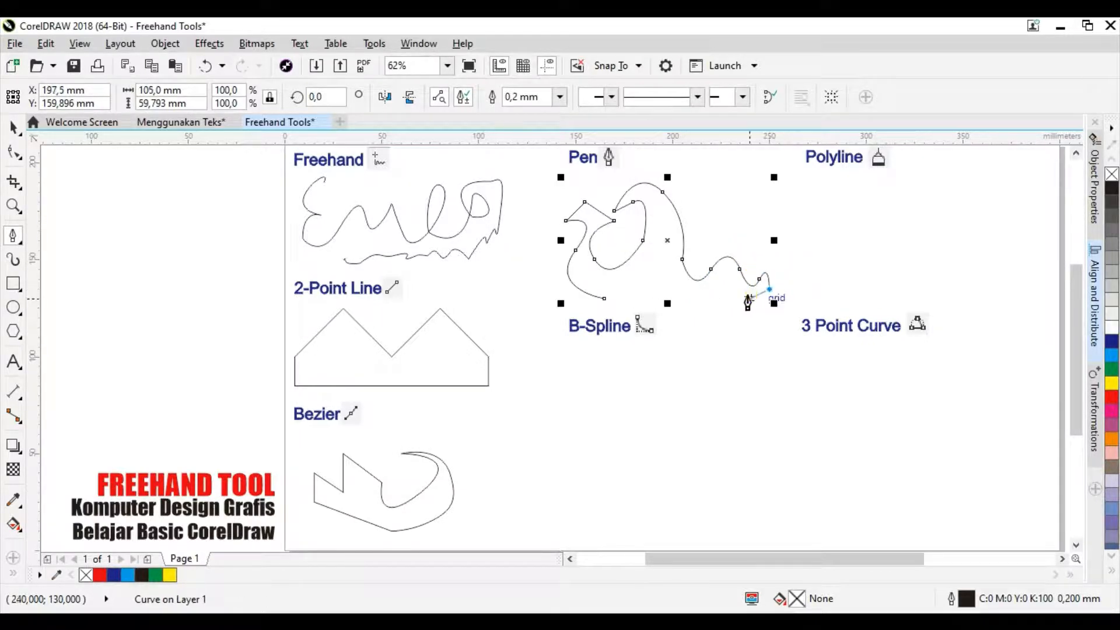
pyautogui.moveTo(711, 307); pyautogui.dragTo(634, 295)
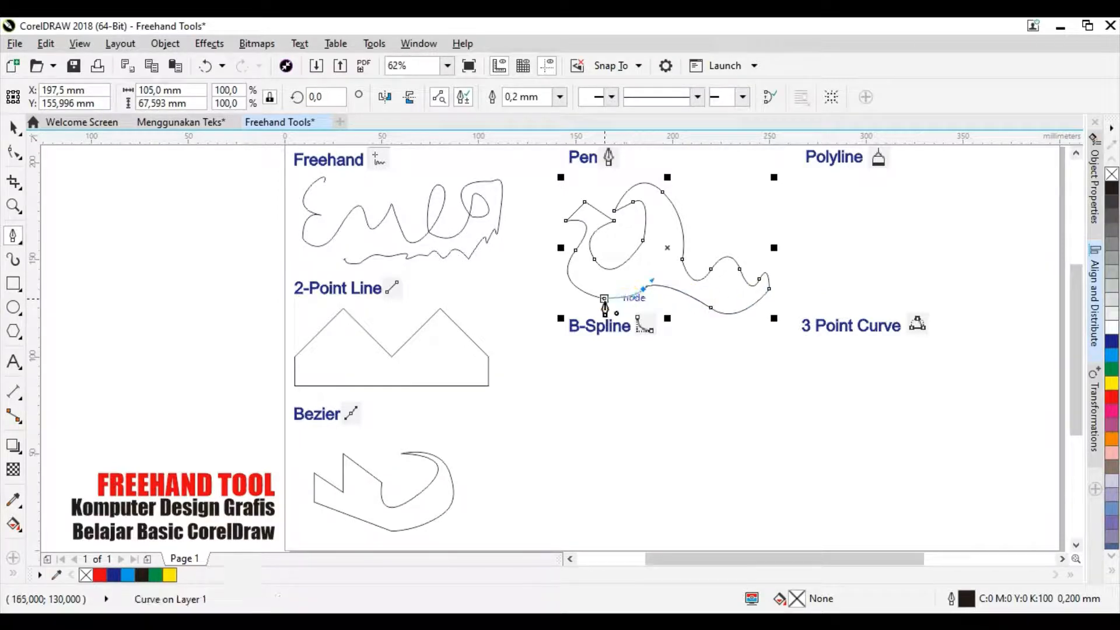
pyautogui.click(603, 300)
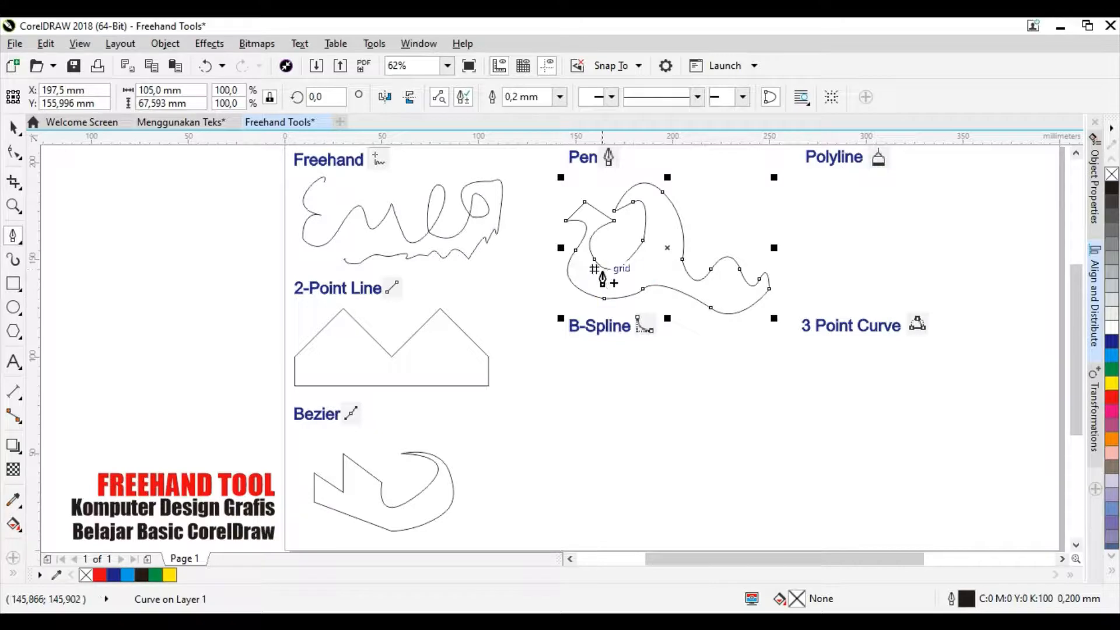
# Step: Fill the closed Pen shape with red and remove the fill again
pyautogui.click(1112, 398)
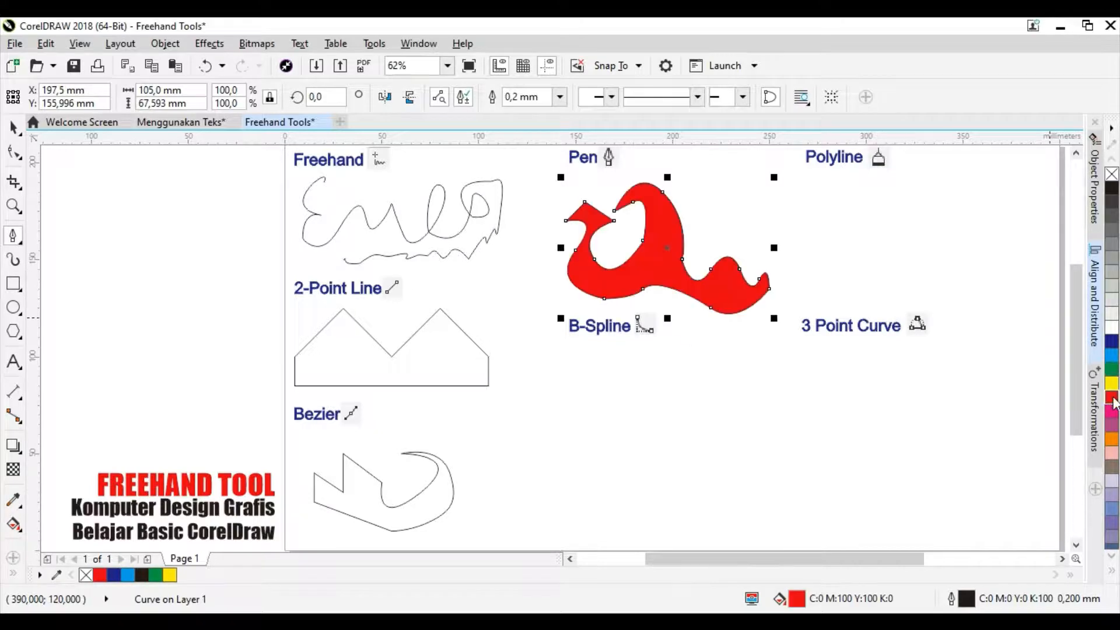
pyautogui.click(1112, 174)
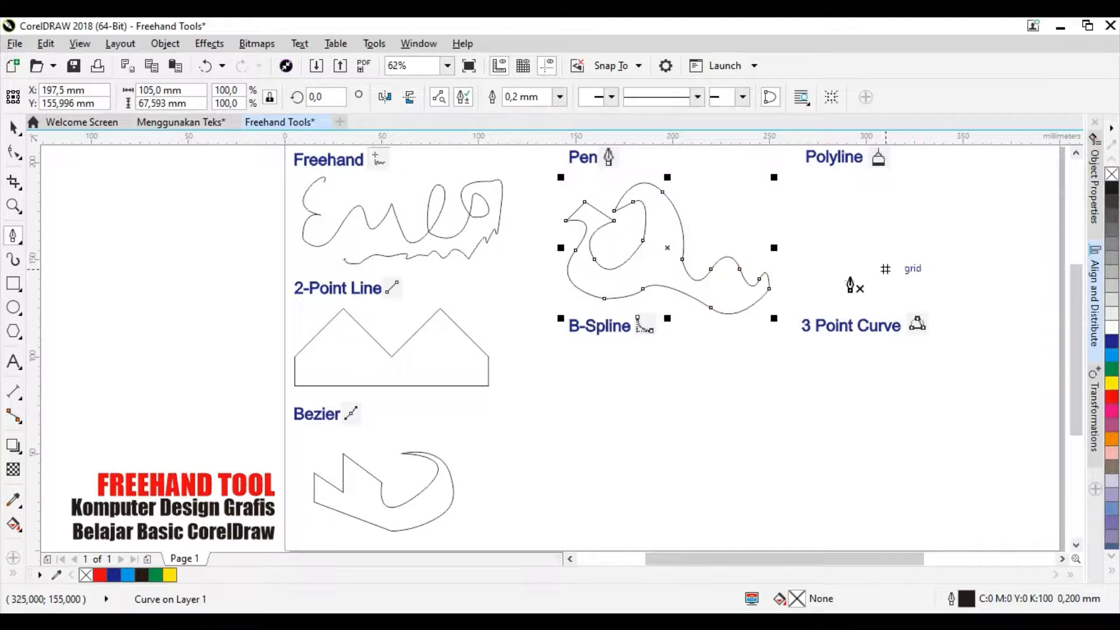
# Step: Start a B-Spline below its heading with control points at about (155, 100), (155, 50), (205, 50), (230, 75) and (205, 100) mm
pyautogui.click(14, 240)
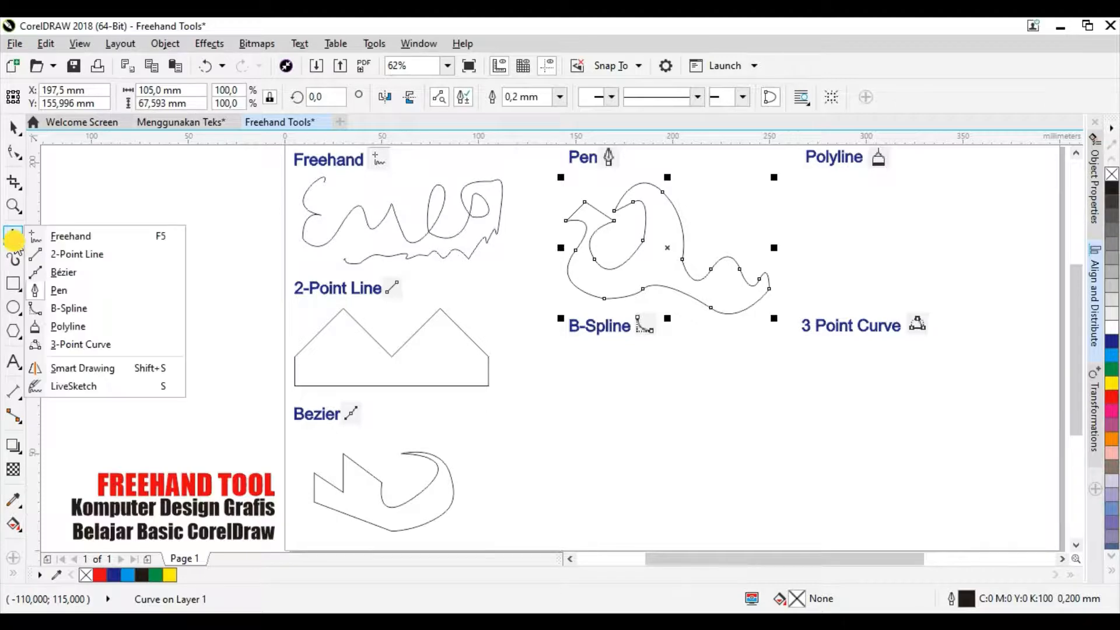
pyautogui.click(59, 290)
pyautogui.click(14, 244)
pyautogui.click(78, 309)
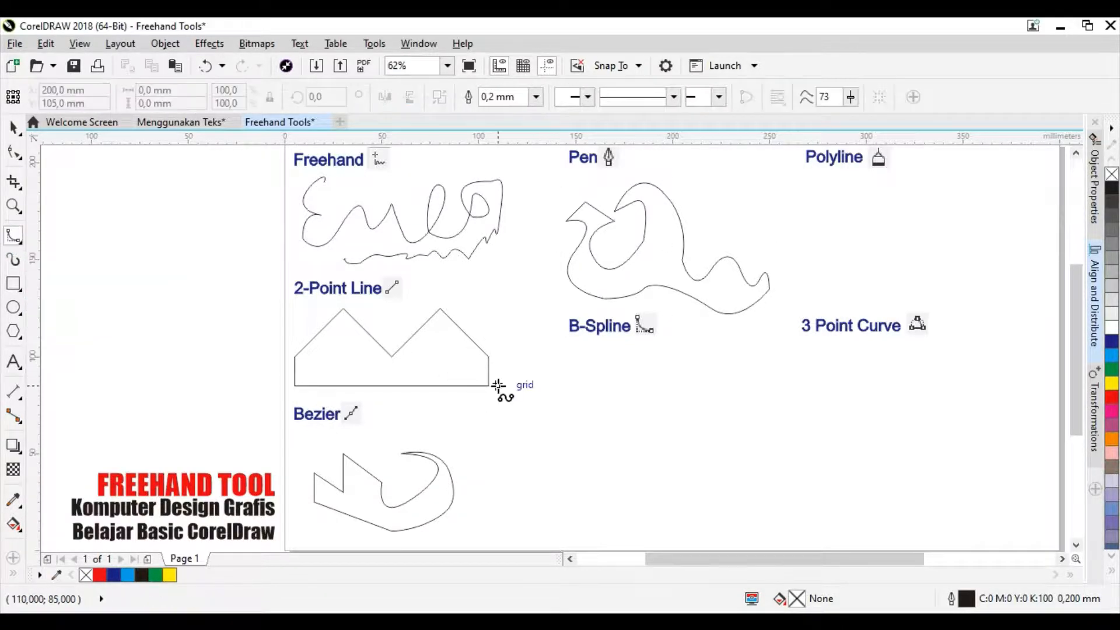
pyautogui.click(585, 356)
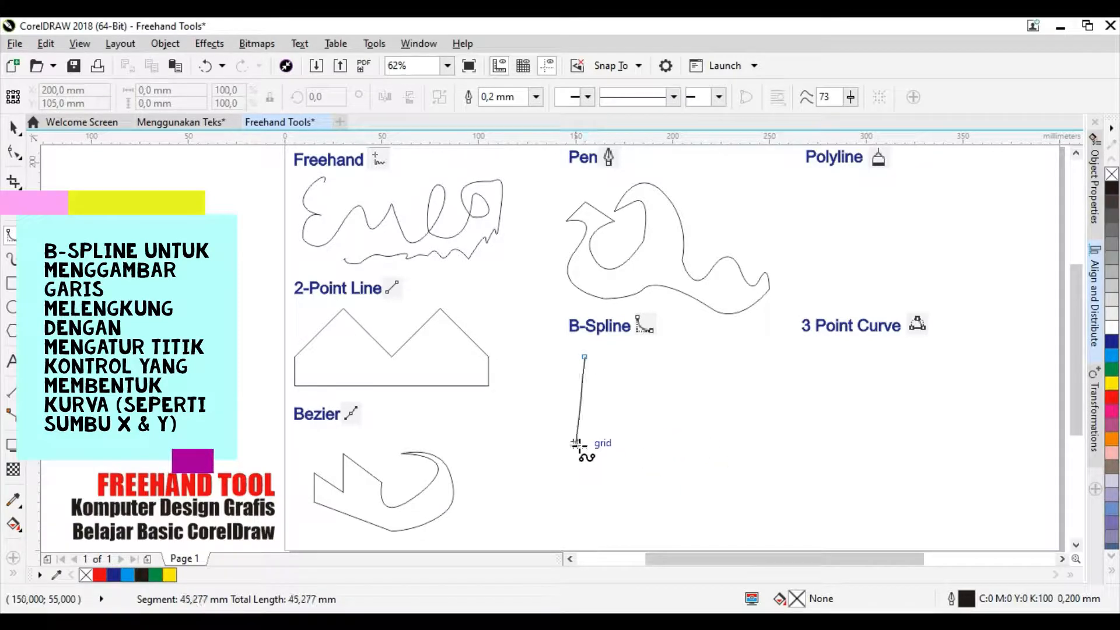
pyautogui.click(584, 453)
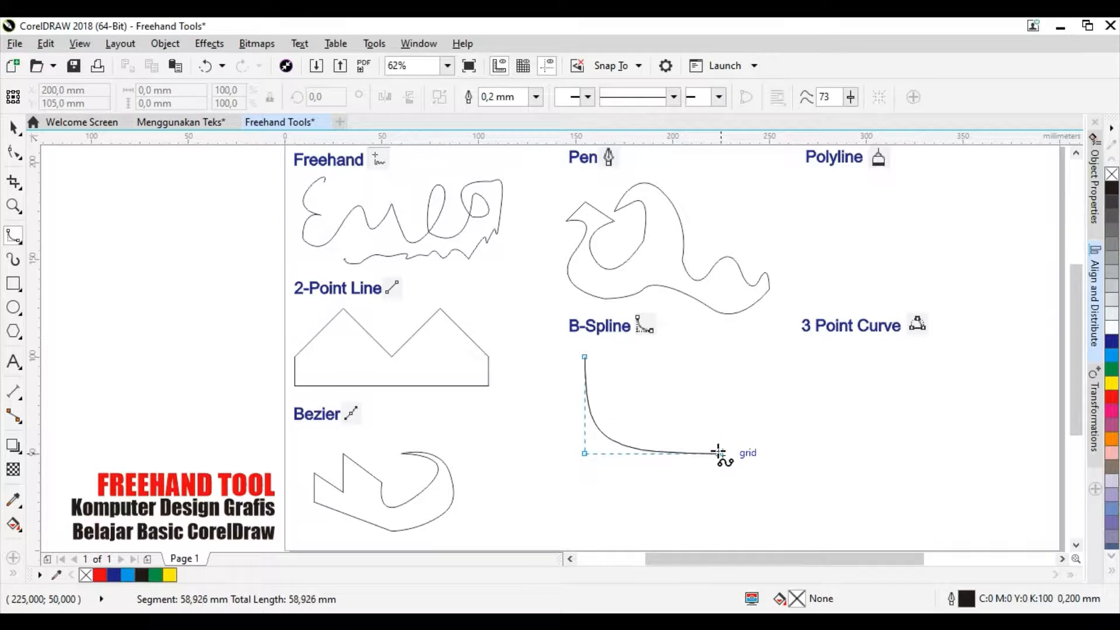
pyautogui.click(681, 453)
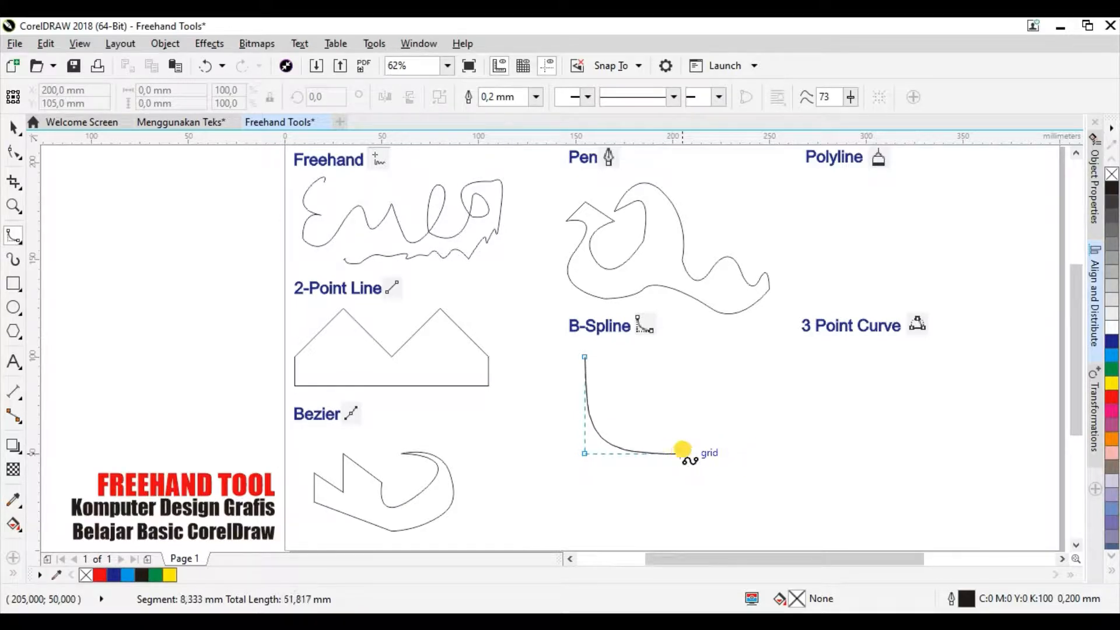
pyautogui.click(730, 406)
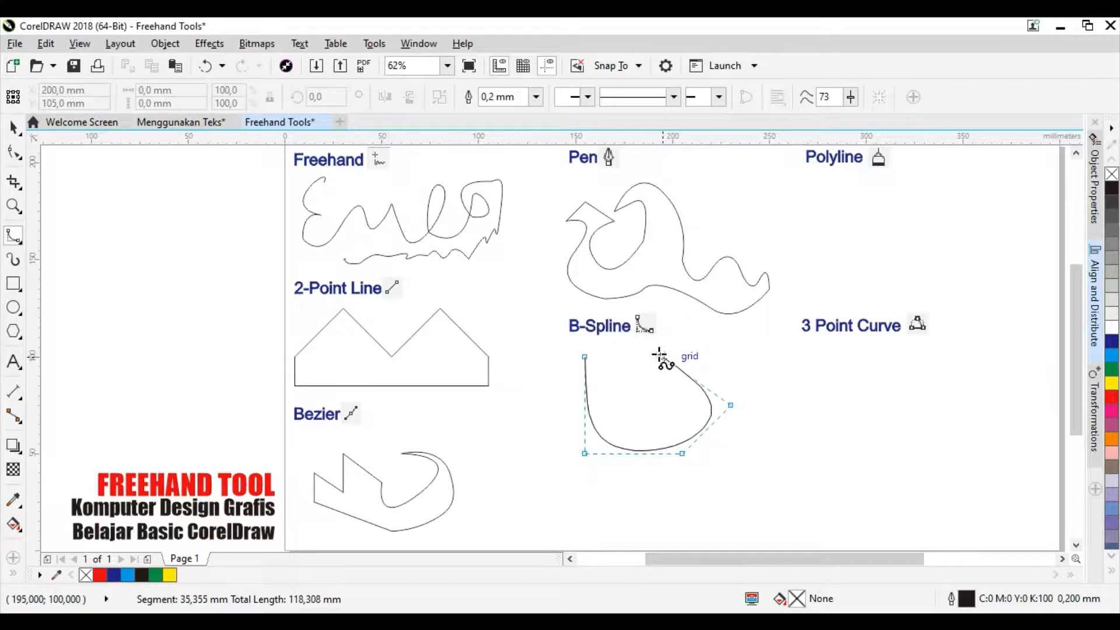
pyautogui.click(682, 356)
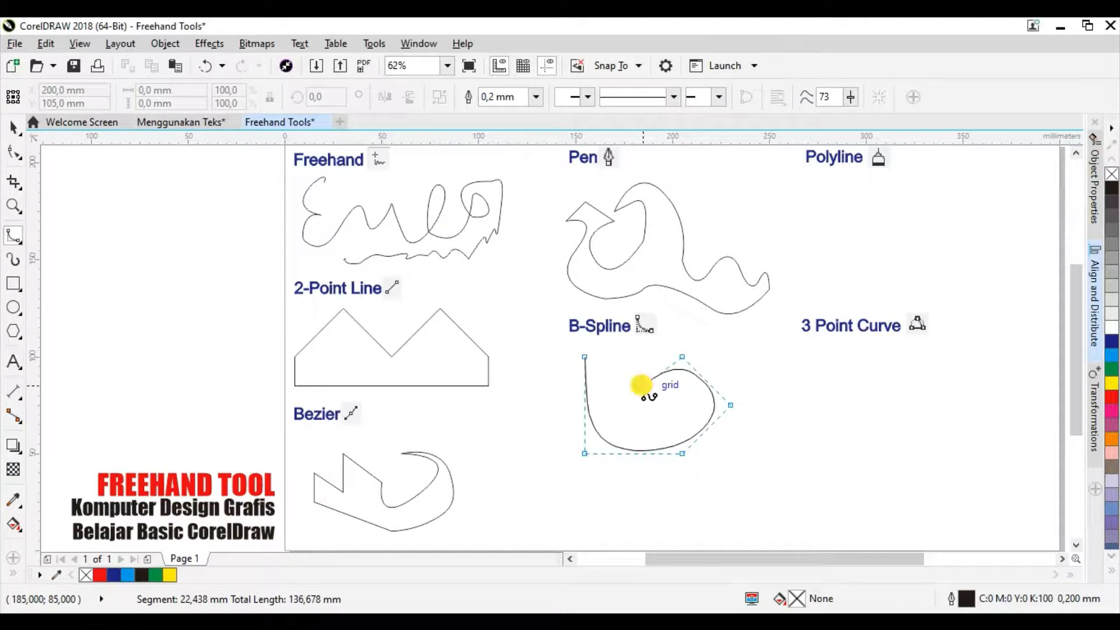
# Step: Coil the B-Spline inward with control points at about (185, 85), (185, 70), (200, 70), (205, 85) and (195, 80) mm
pyautogui.click(641, 384)
pyautogui.click(642, 414)
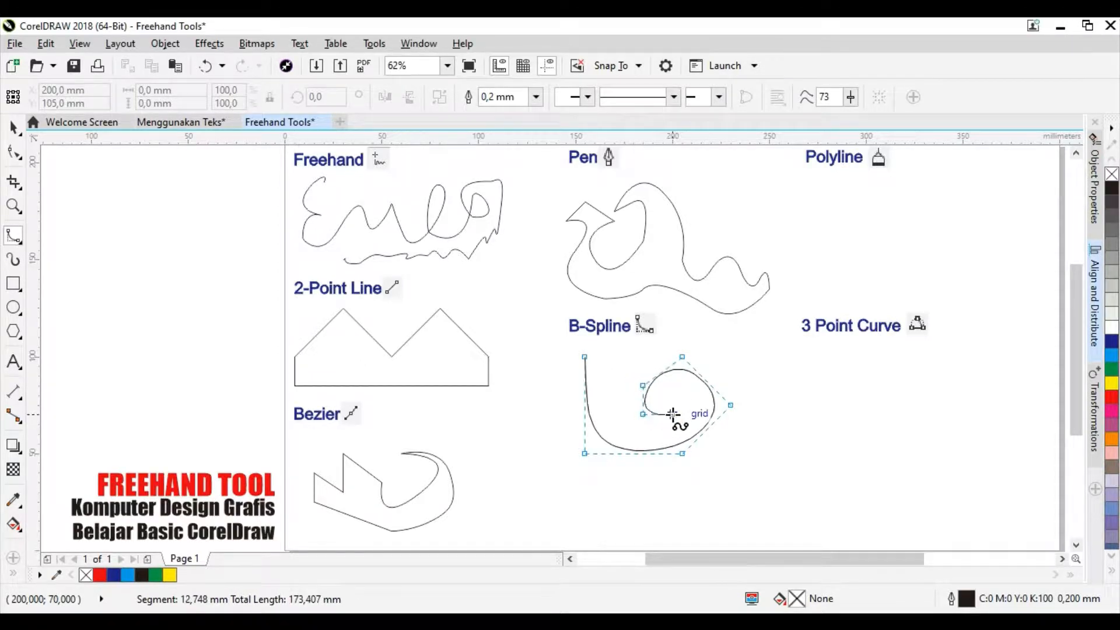
pyautogui.click(672, 414)
pyautogui.click(681, 386)
pyautogui.click(665, 392)
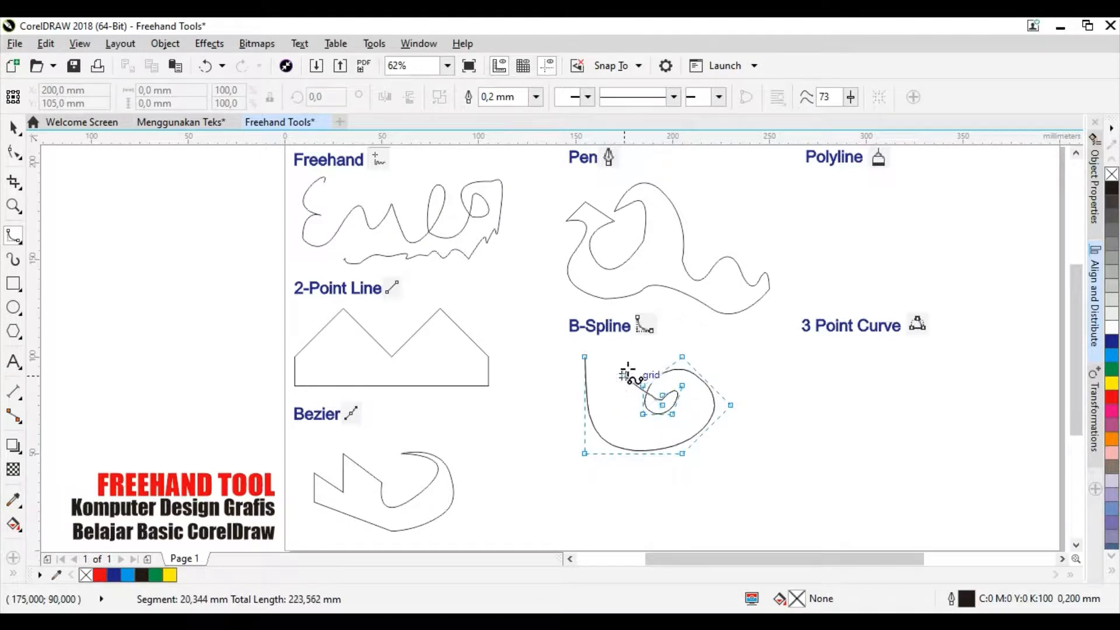
# Step: Sweep the B-Spline back out through about (225, 55) and (195, 30) mm and finish it at (145, 30) mm, about 77 by 70 mm overall
pyautogui.click(721, 445)
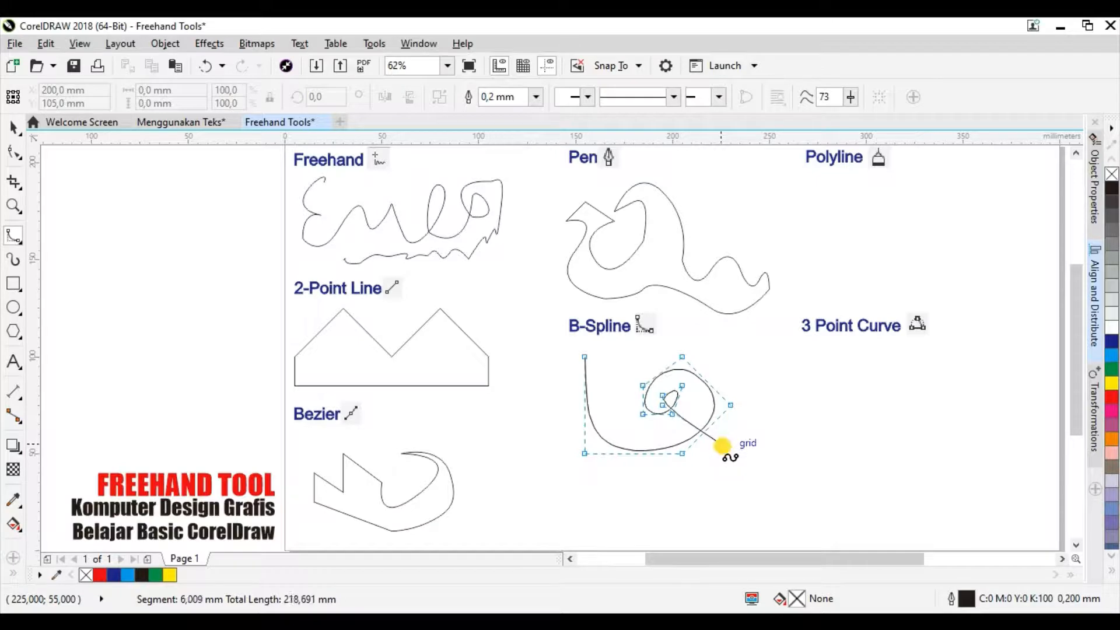
pyautogui.click(661, 492)
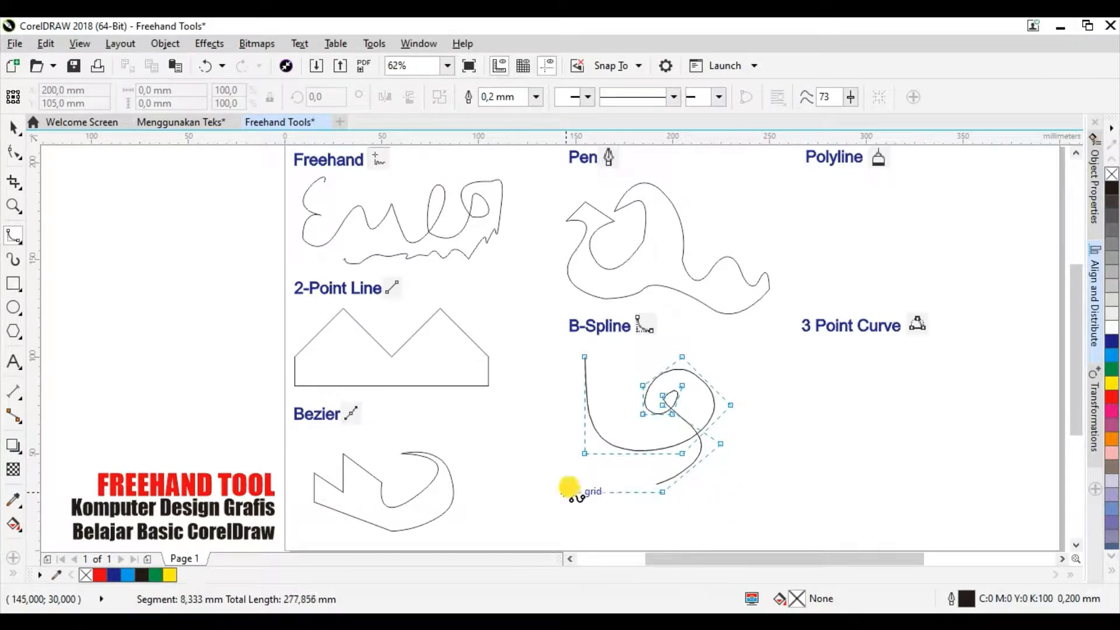
pyautogui.doubleClick(567, 491)
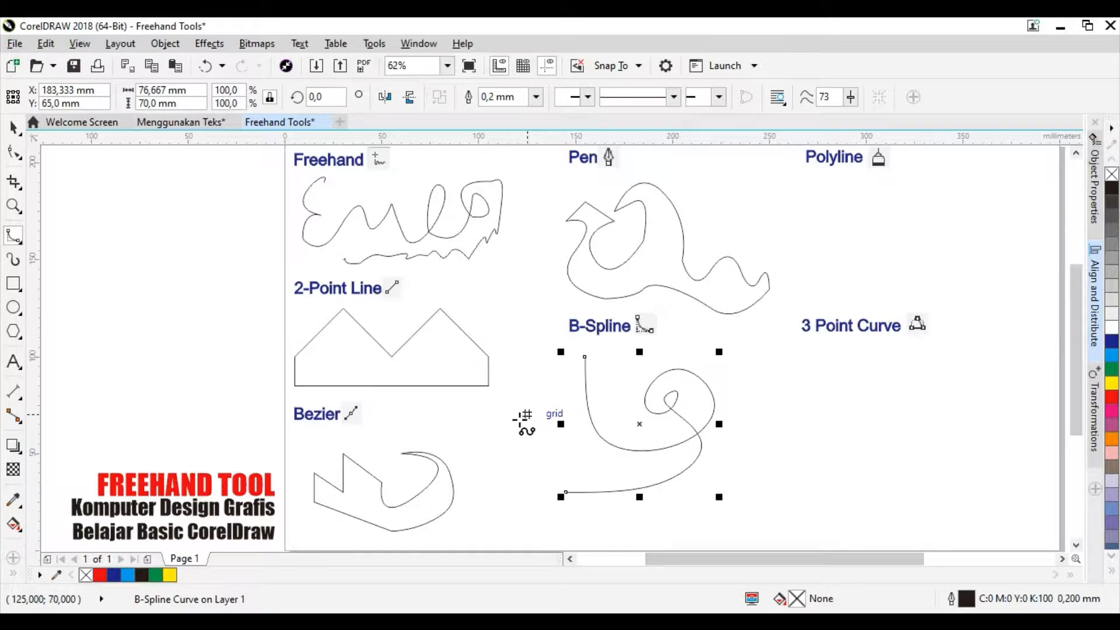
# Step: Draw a Polyline from (280, 185) mm below its heading, combining straight segments with a freehand zigzag loop and ending at (290, 160) mm, about 96 by 46 mm
pyautogui.click(16, 242)
pyautogui.click(53, 315)
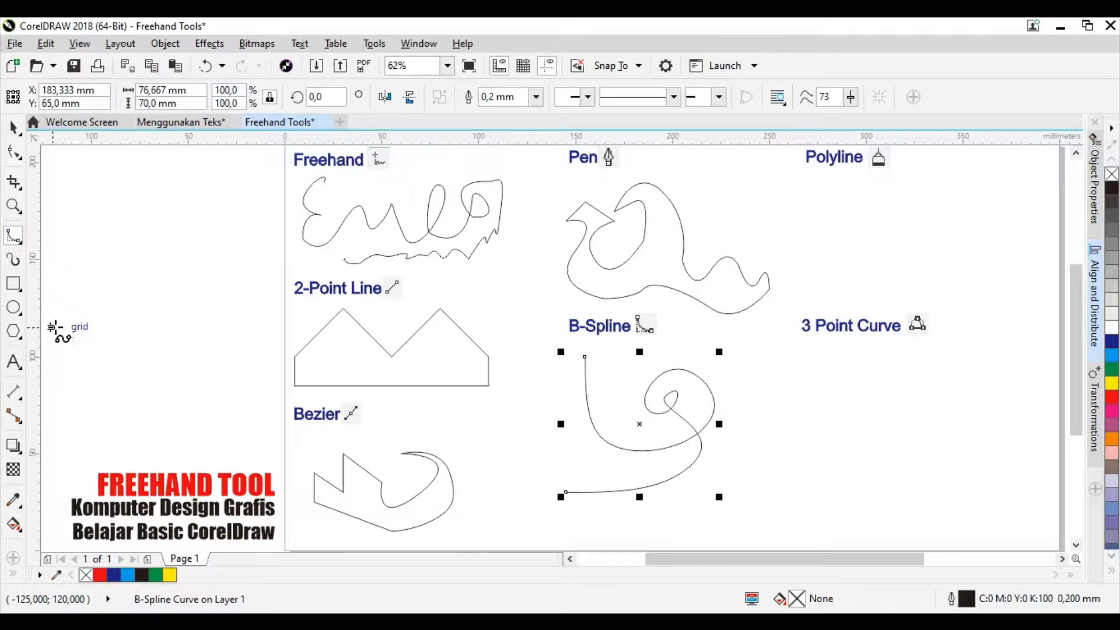
pyautogui.click(16, 241)
pyautogui.click(16, 242)
pyautogui.click(17, 242)
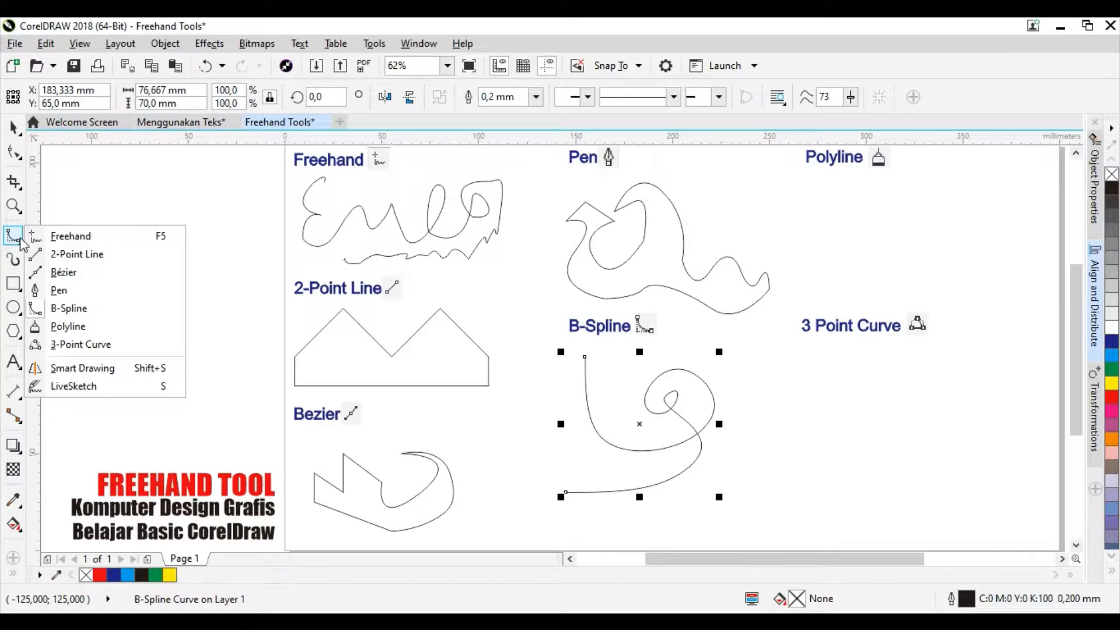
pyautogui.click(74, 328)
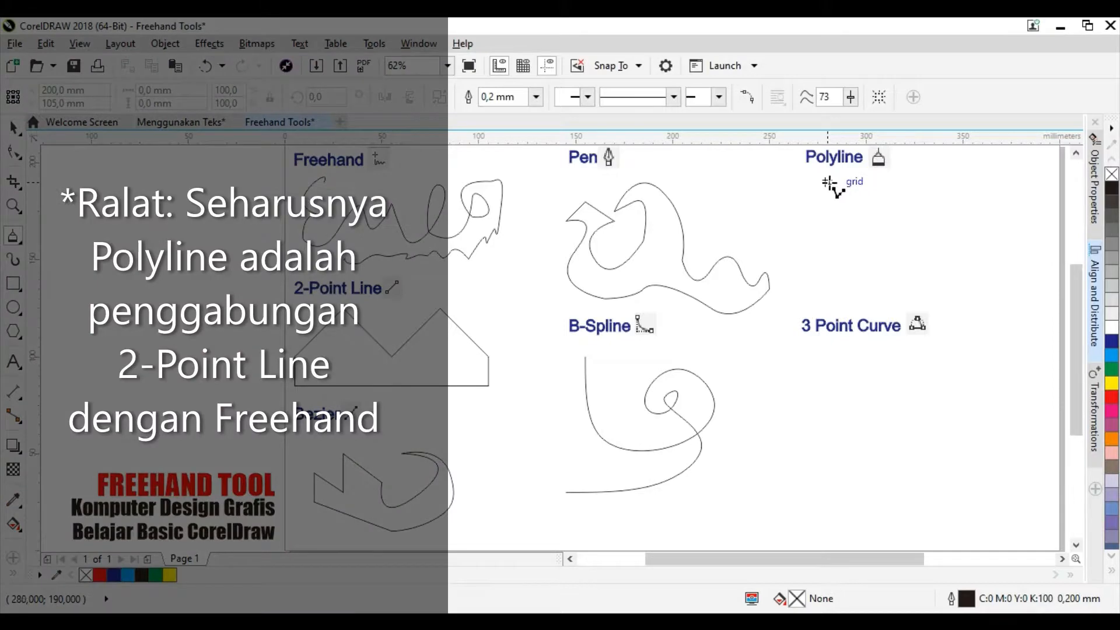
pyautogui.click(827, 190)
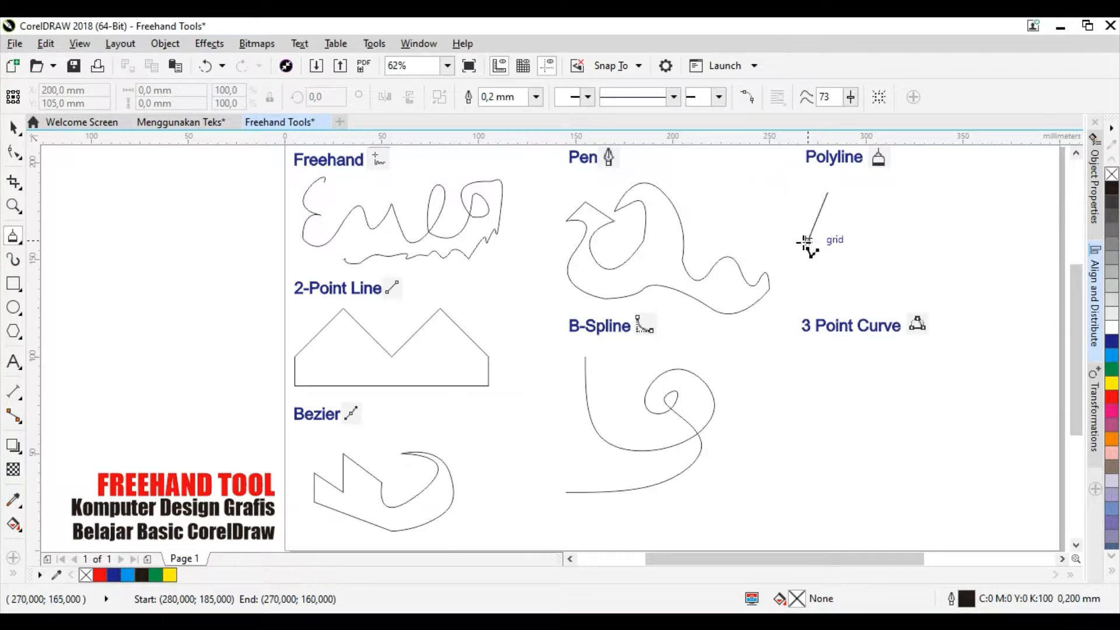
pyautogui.click(808, 259)
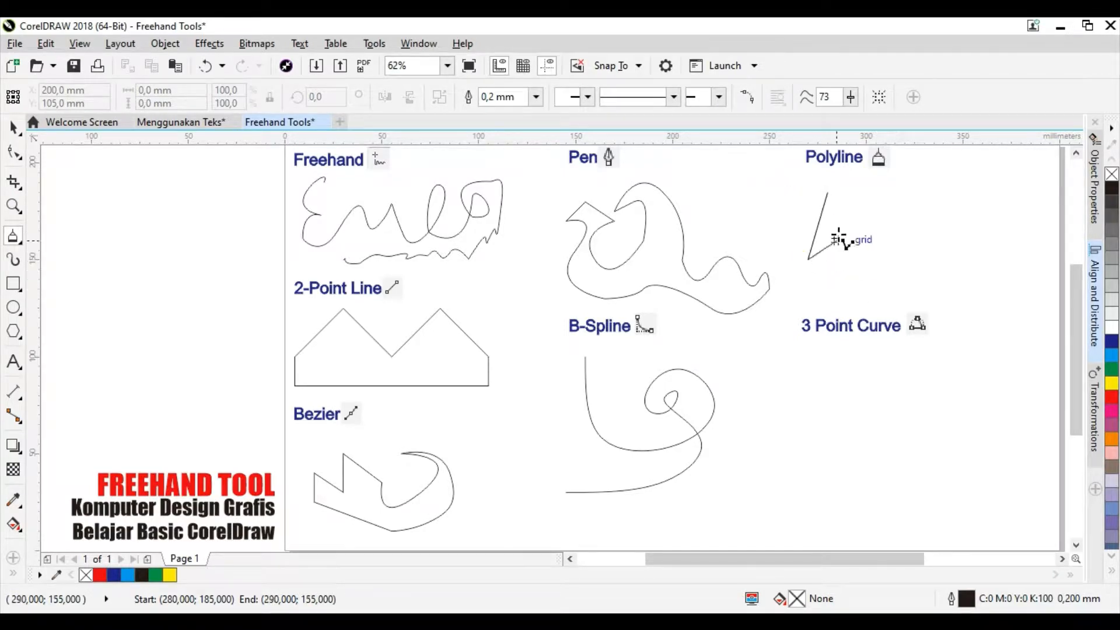
pyautogui.moveTo(857, 278)
pyautogui.mouseDown()
pyautogui.moveTo(877, 254)
pyautogui.moveTo(881, 274)
pyautogui.moveTo(900, 257)
pyautogui.moveTo(907, 279)
pyautogui.moveTo(934, 241)
pyautogui.moveTo(939, 267)
pyautogui.moveTo(988, 238)
pyautogui.moveTo(992, 220)
pyautogui.moveTo(984, 200)
pyautogui.moveTo(937, 228)
pyautogui.moveTo(925, 203)
pyautogui.moveTo(898, 214)
pyautogui.moveTo(885, 200)
pyautogui.moveTo(862, 215)
pyautogui.mouseUp()
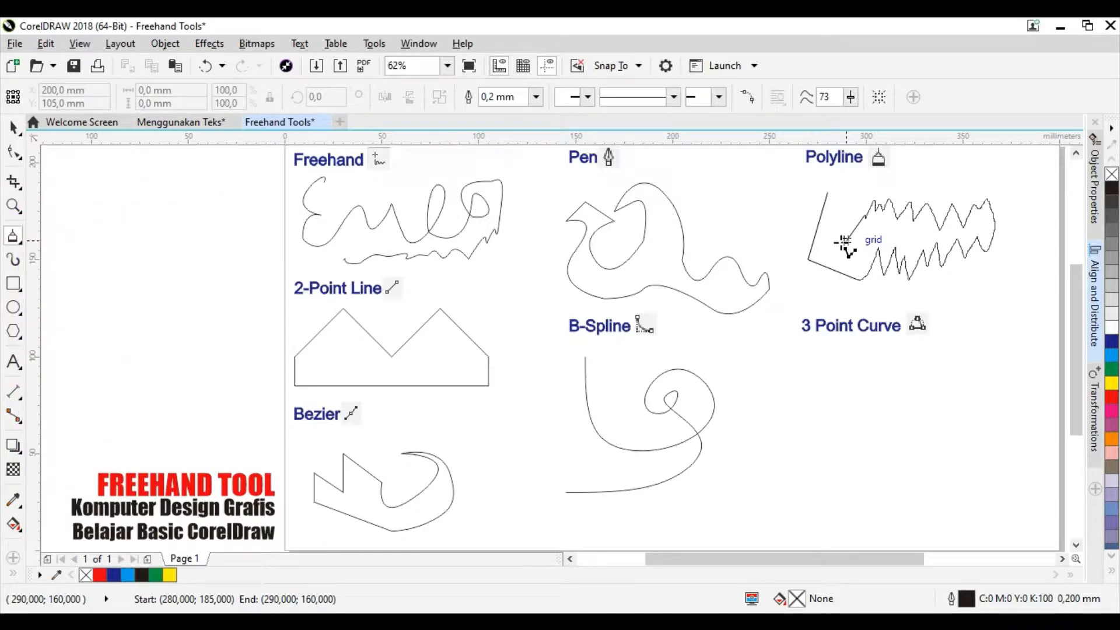
pyautogui.doubleClick(843, 241)
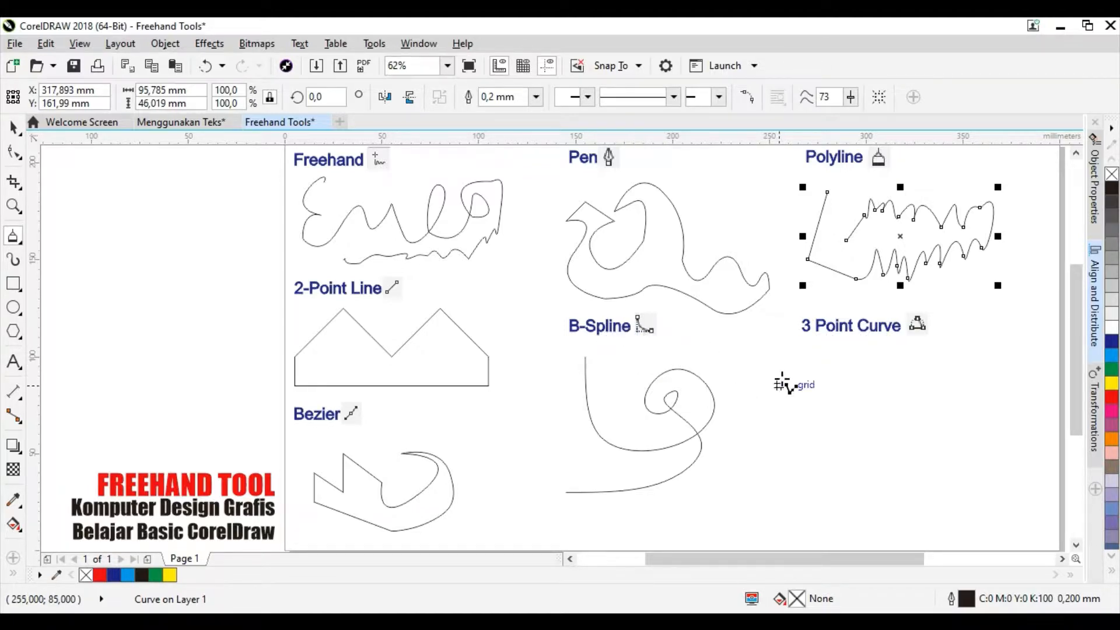
# Step: Draw a 3-Point Curve below its heading from about (345, 105) to (275, 35) mm, bowed outward to about (340, 45) mm, about 75 by 73 mm
pyautogui.click(14, 239)
pyautogui.click(60, 344)
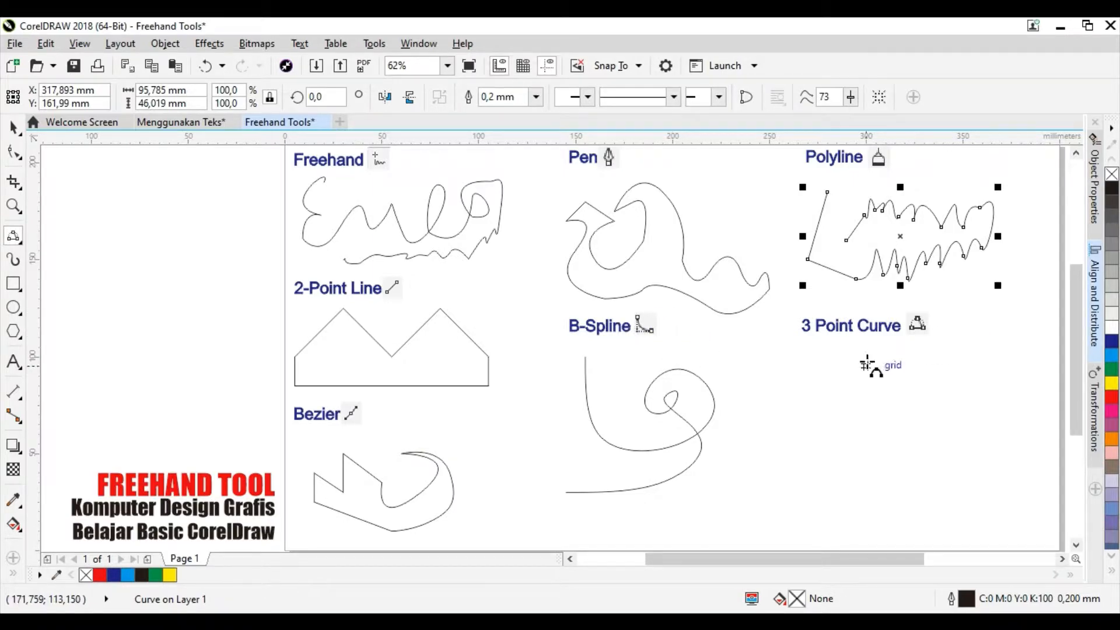
pyautogui.click(944, 345)
pyautogui.moveTo(952, 348); pyautogui.dragTo(820, 476)
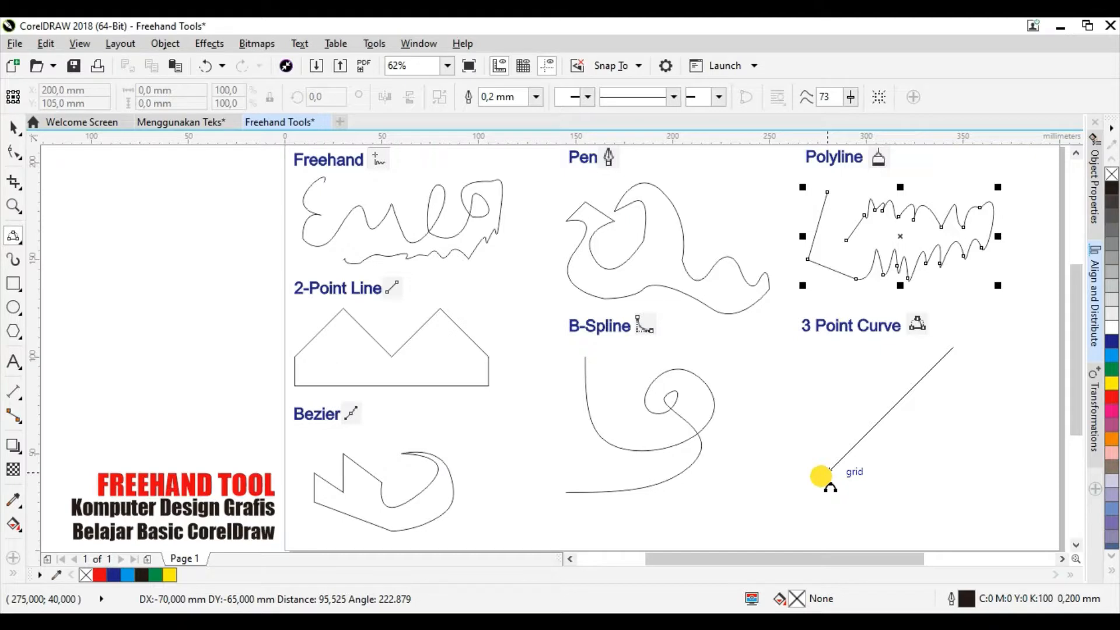
pyautogui.moveTo(820, 476); pyautogui.dragTo(819, 482)
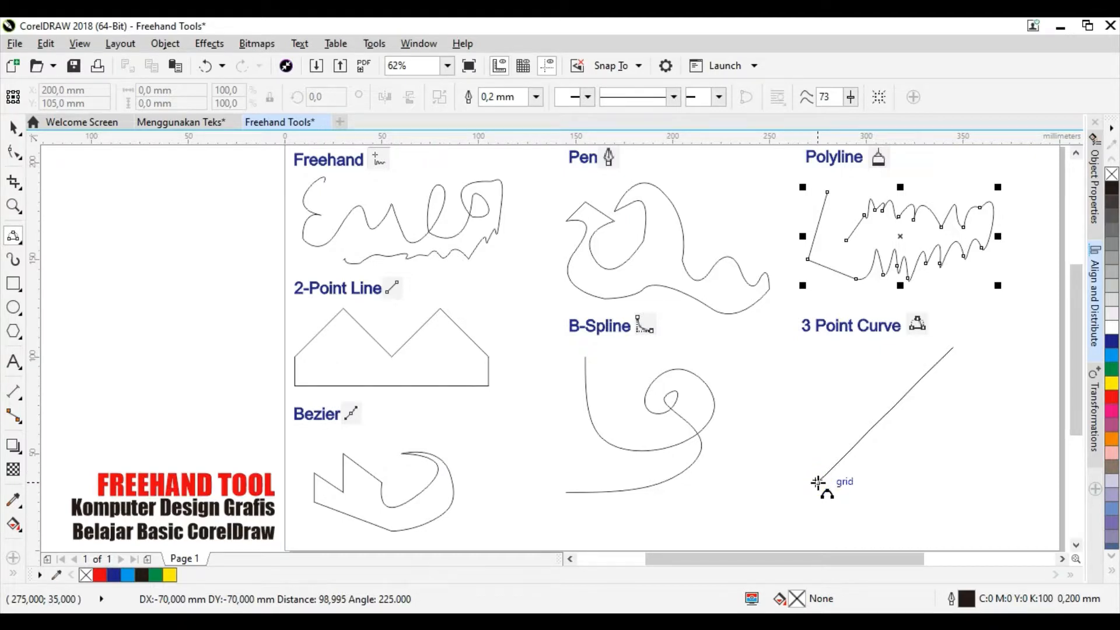
pyautogui.moveTo(818, 481); pyautogui.dragTo(819, 482)
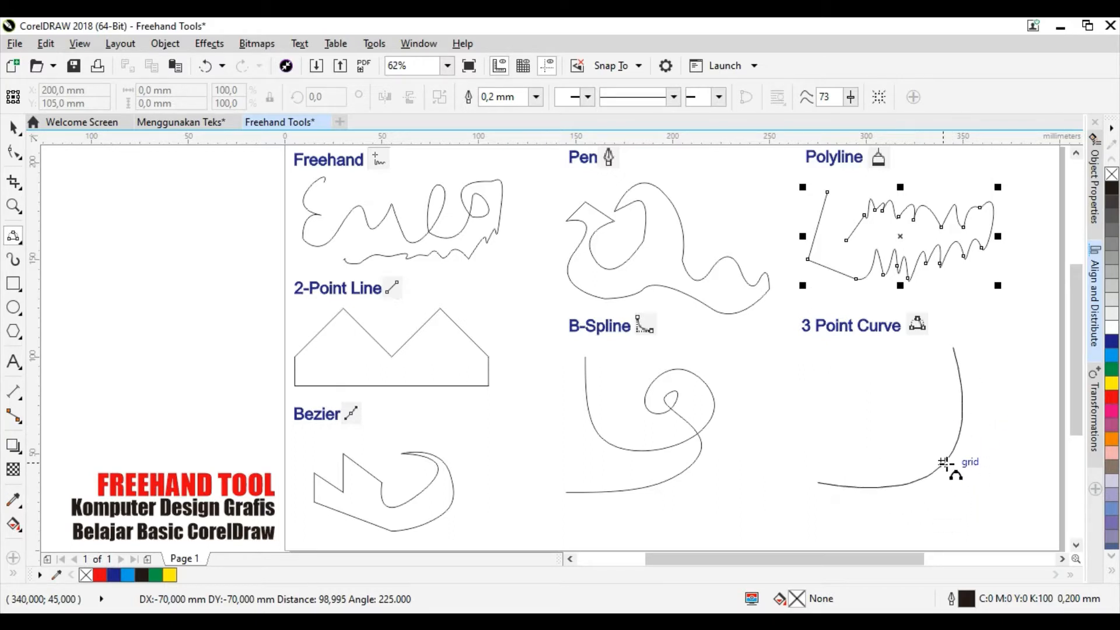
pyautogui.click(942, 462)
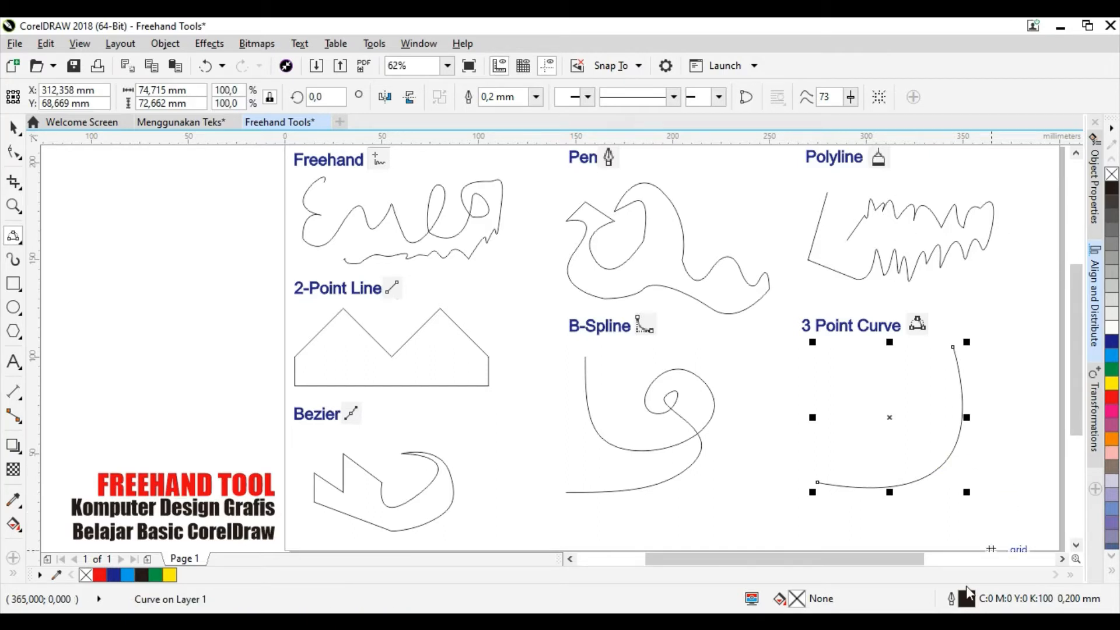